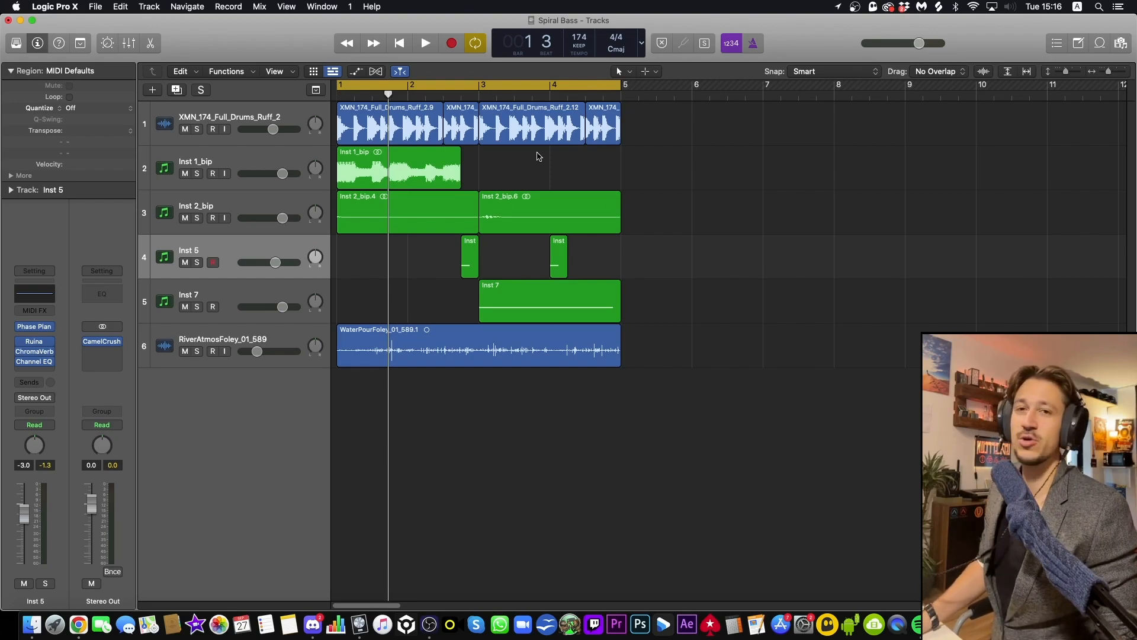
- Play the four-bar arrangement to hear the bass in context and stop playback
click(551, 291)
drag(462, 295, 646, 309)
drag(540, 158, 418, 172)
click(500, 171)
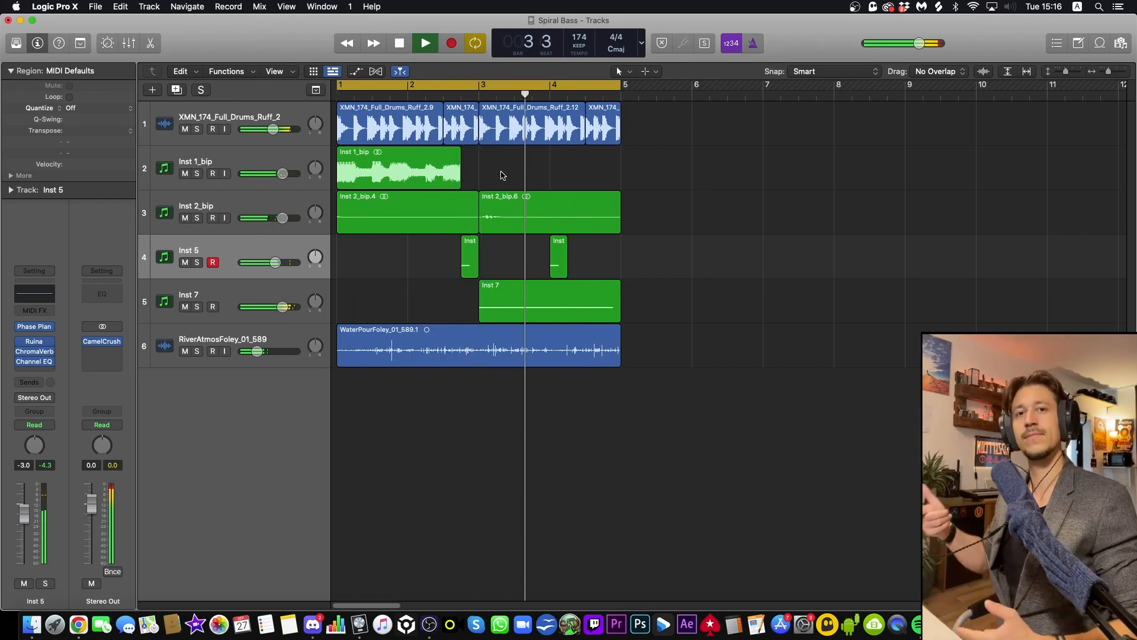
key(space)
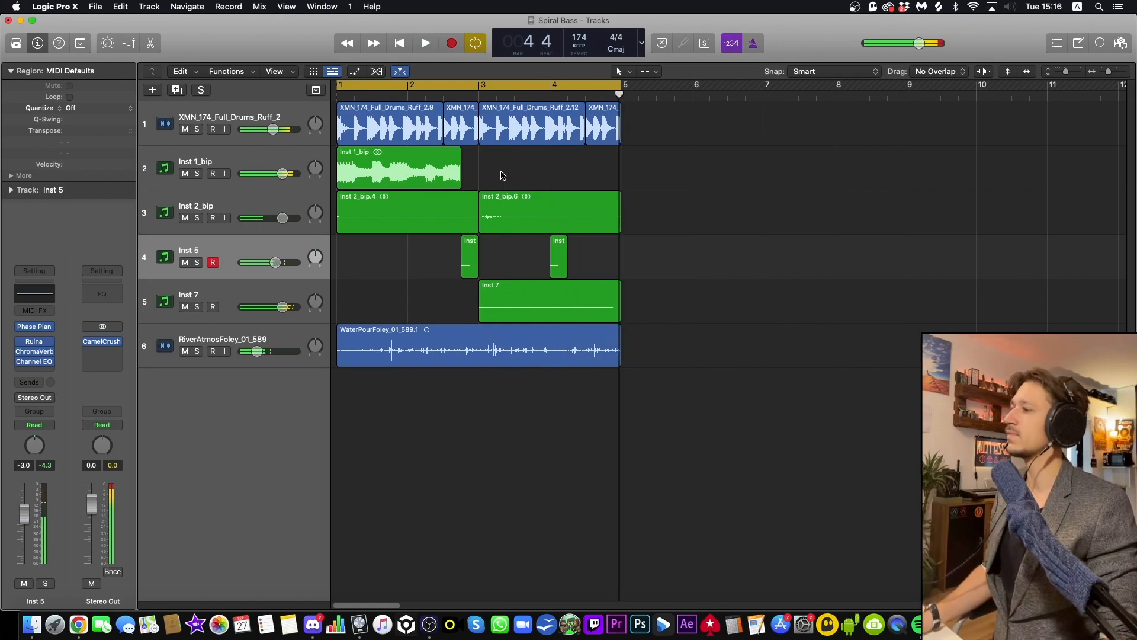
- Select the Inst 7 track and bypass its Fresh Air, Ruina, Channel EQ, F6 and LFOTool effects
click(270, 285)
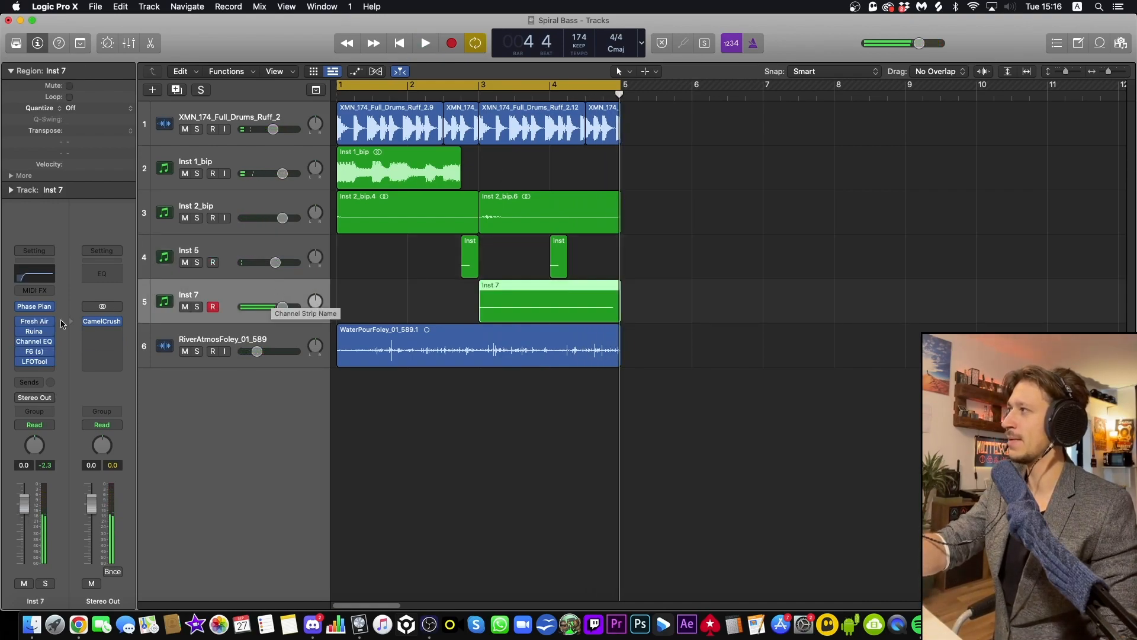
click(24, 348)
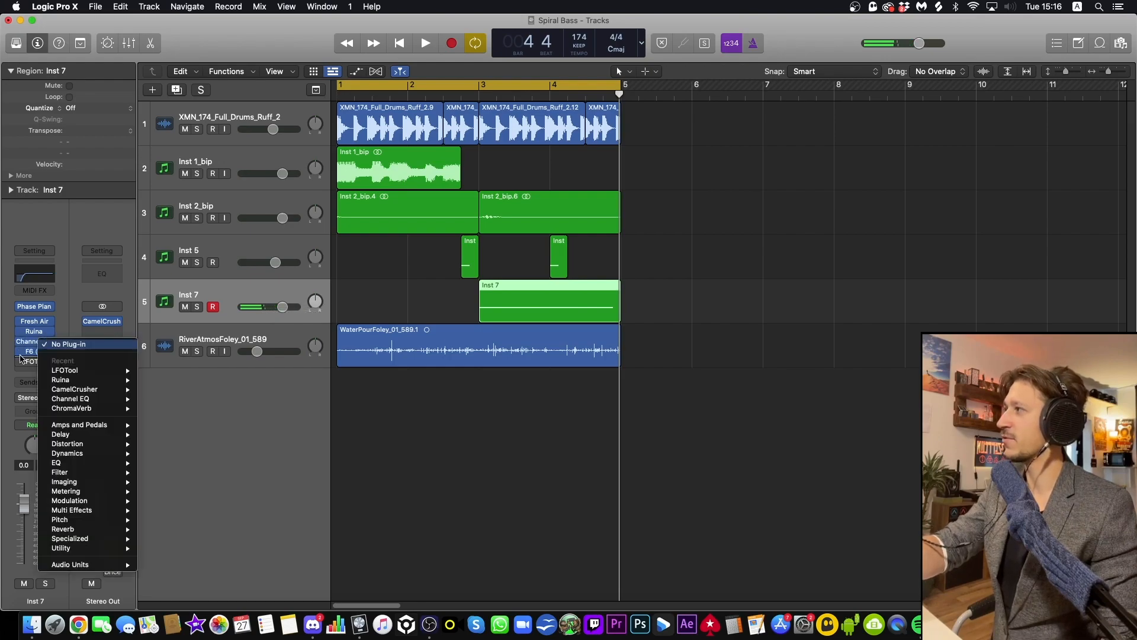
click(22, 353)
click(20, 352)
click(21, 342)
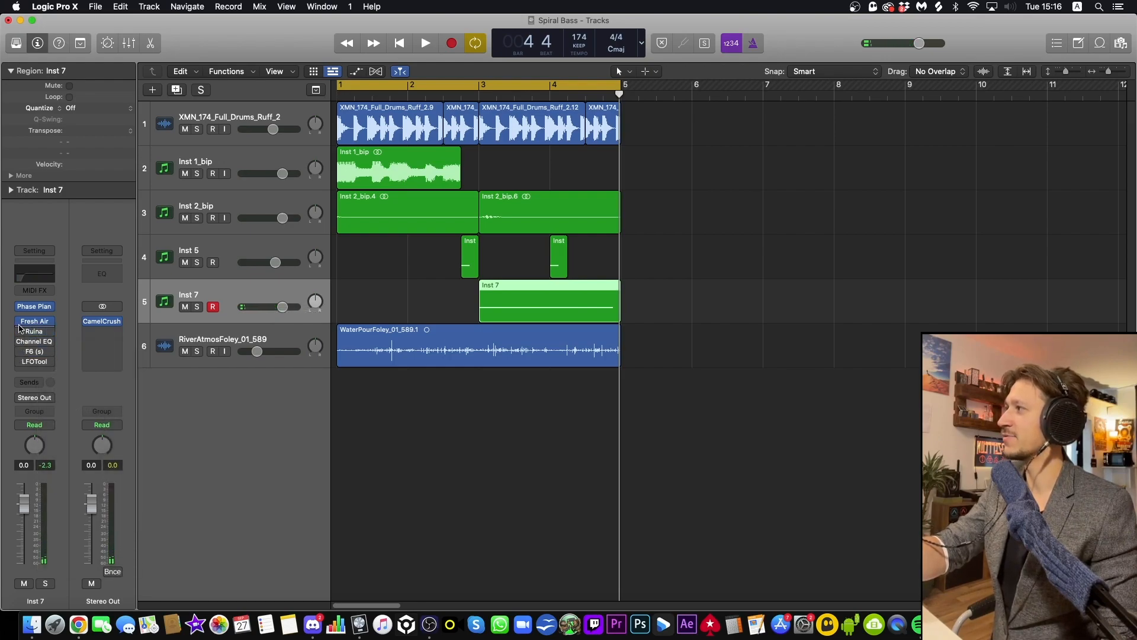
click(21, 321)
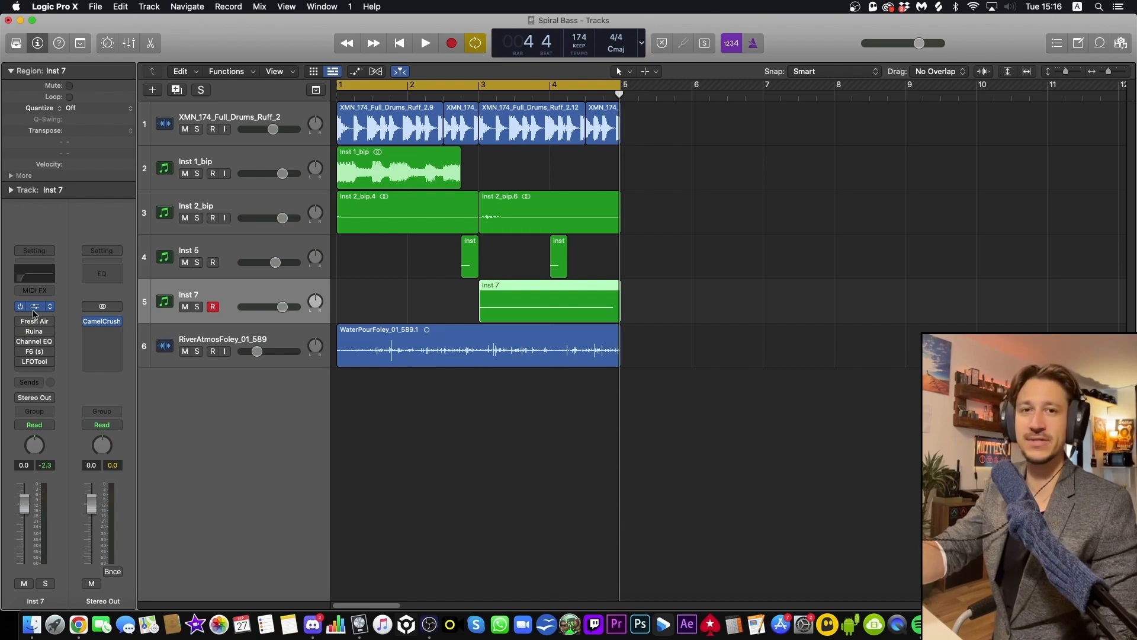
- Open the Phase Plant instrument on Inst 7 and enable the noise generator and both analog oscillators in the first group
click(34, 308)
drag(603, 69, 423, 54)
drag(408, 6, 407, 6)
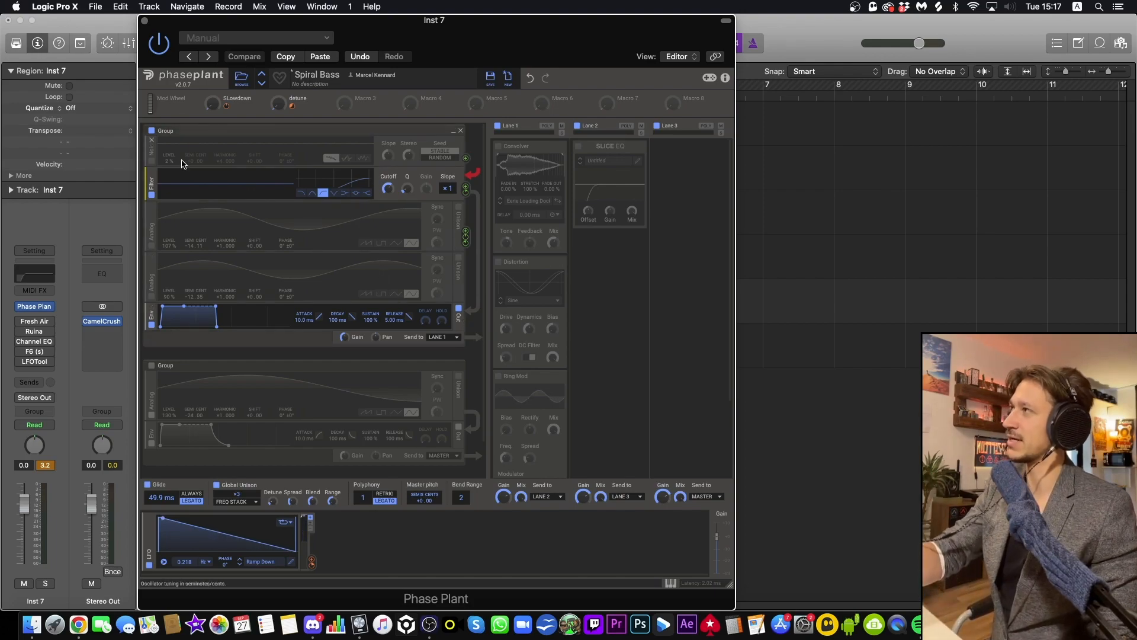
click(153, 161)
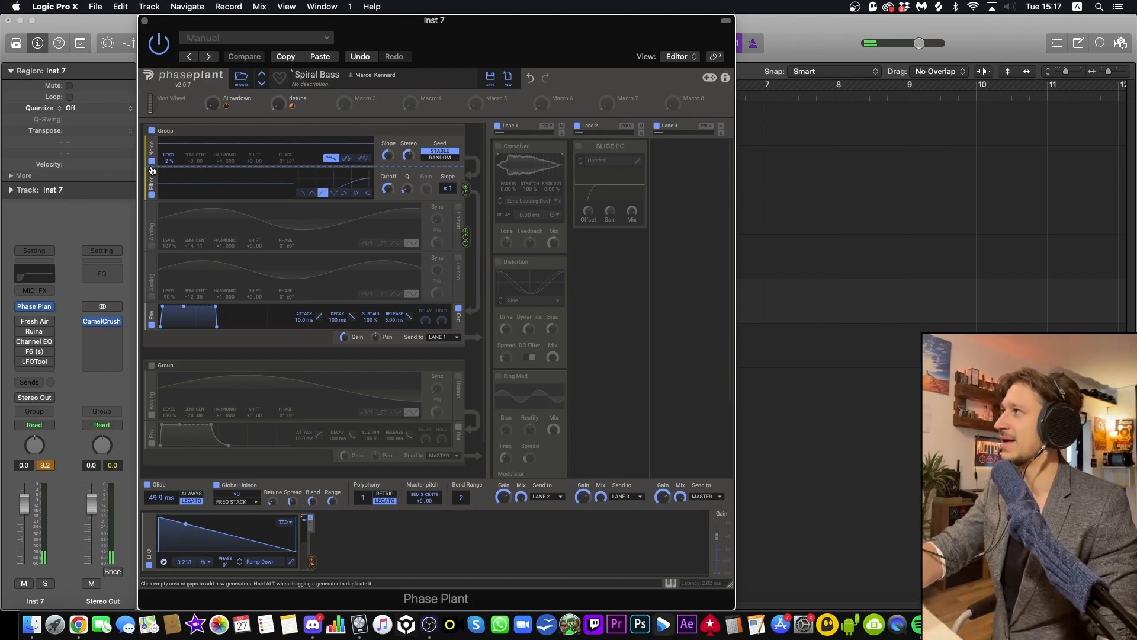
click(152, 245)
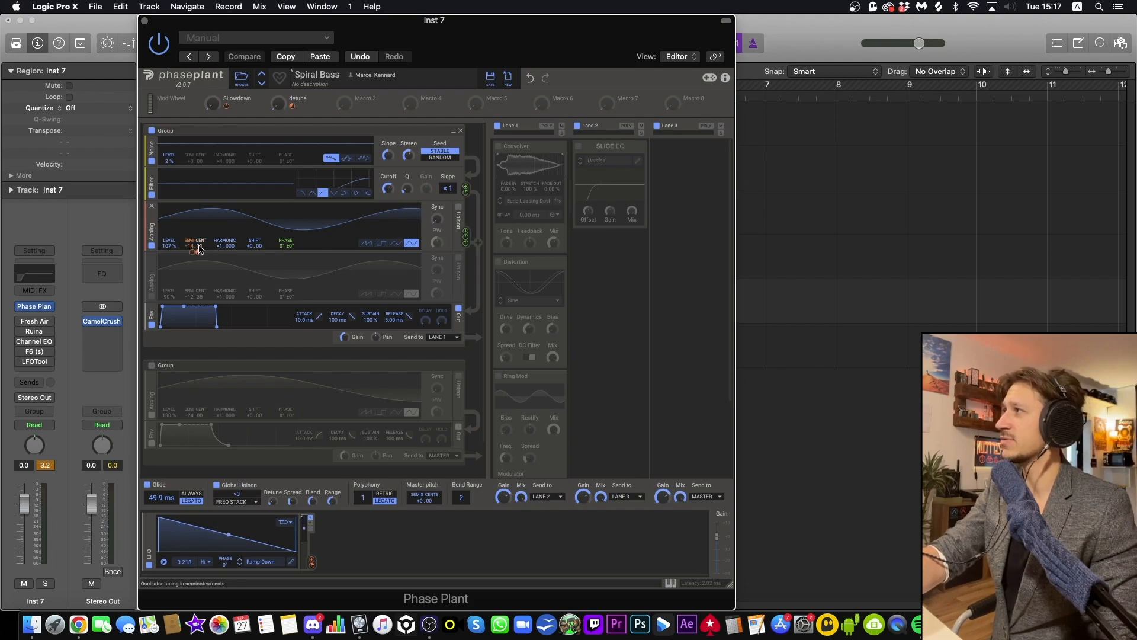
drag(200, 248, 207, 252)
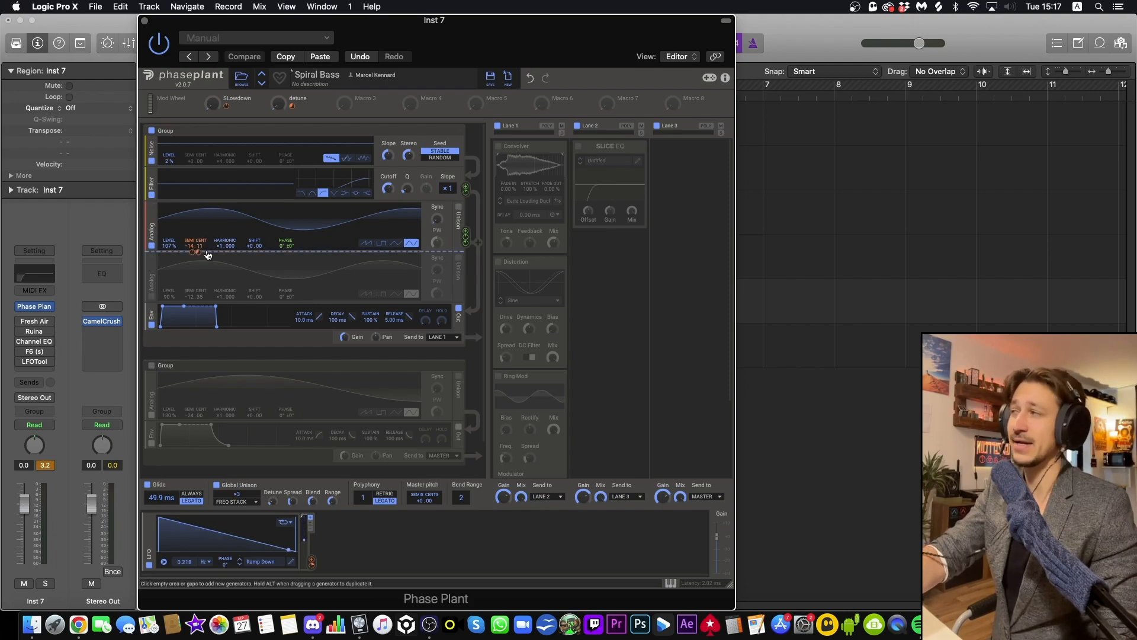
click(152, 297)
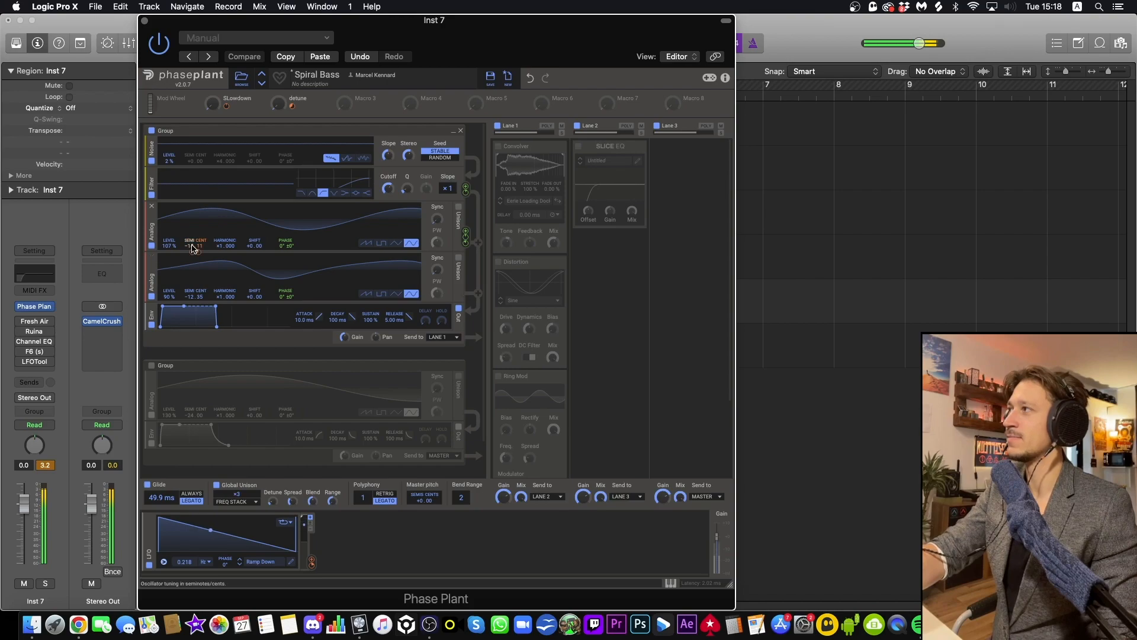
- Try out the semitone and cent tuning of the first analog oscillator and the detune macro
drag(191, 245, 191, 236)
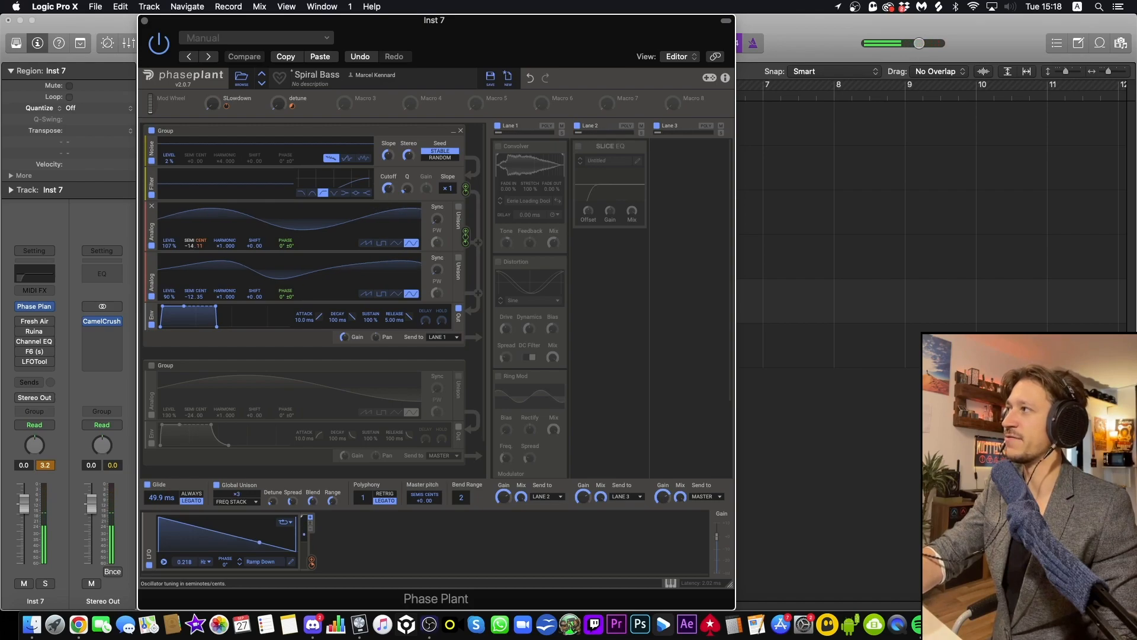
mouse_move(199, 246)
mouse_down()
mouse_move(208, 260)
mouse_move(204, 245)
mouse_up()
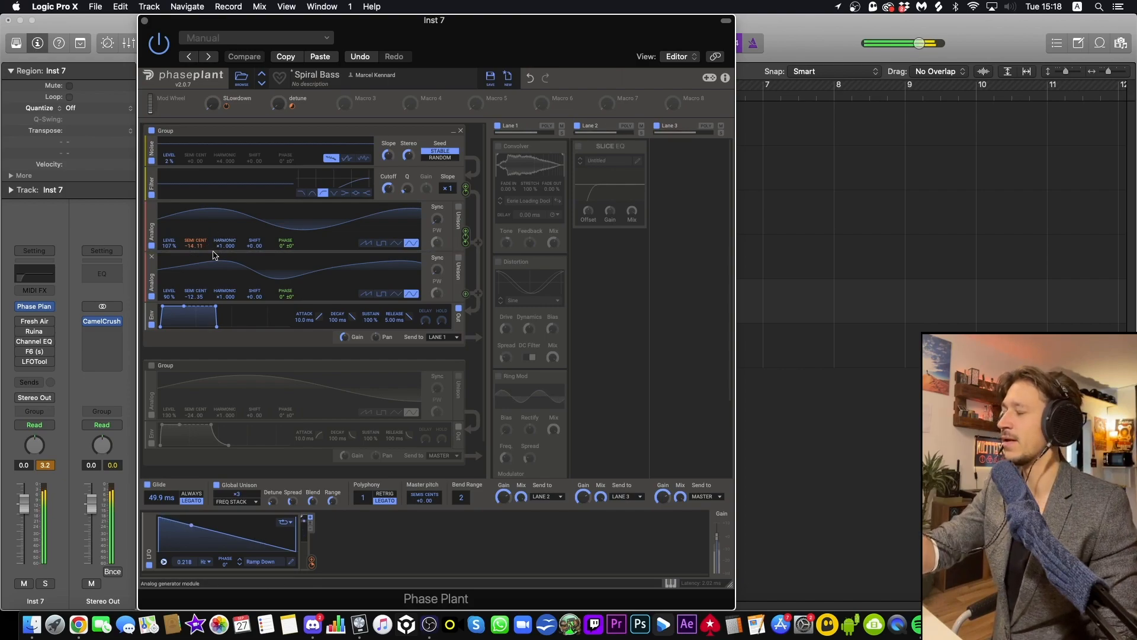
mouse_move(195, 251)
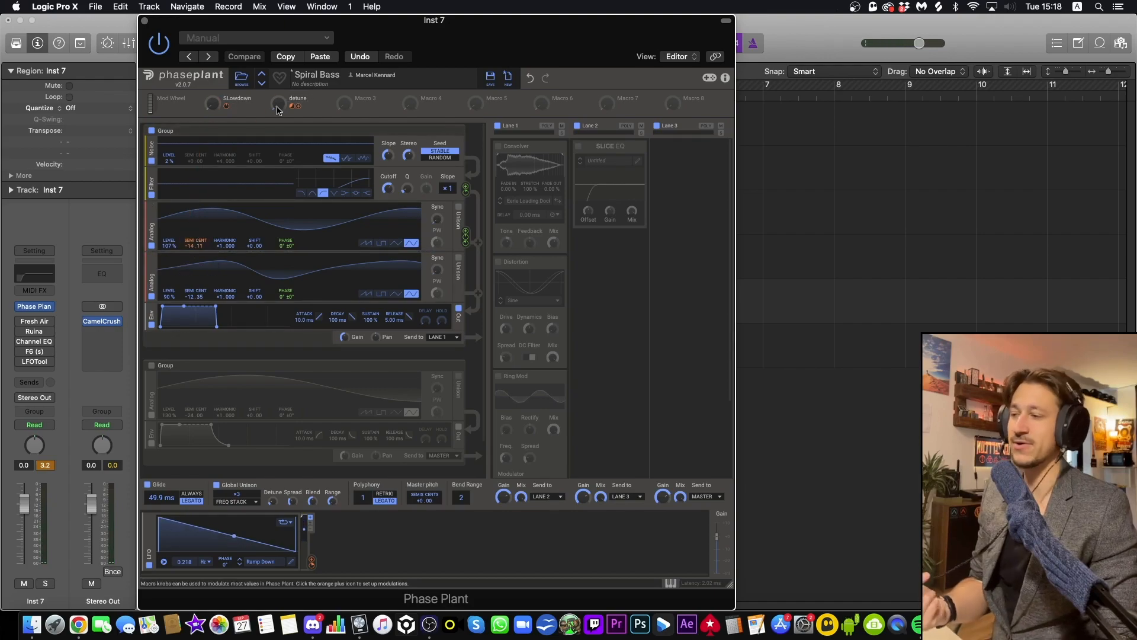
drag(278, 111, 212, 83)
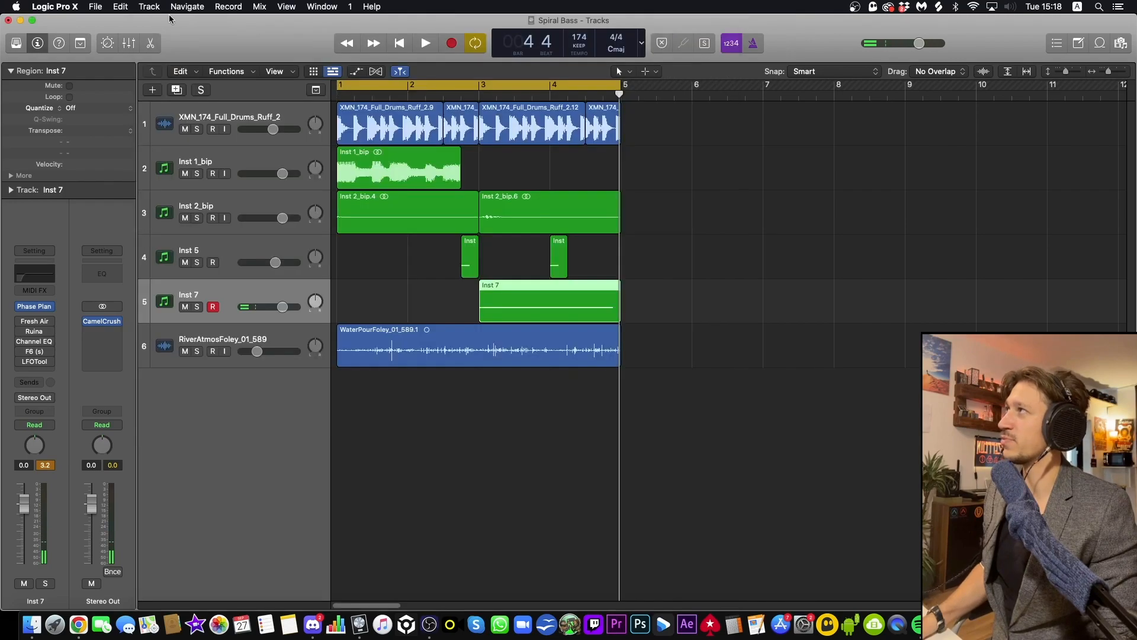
- Close the synth window and play the arrangement with the cycle range set from bar 3 to bar 5
click(144, 21)
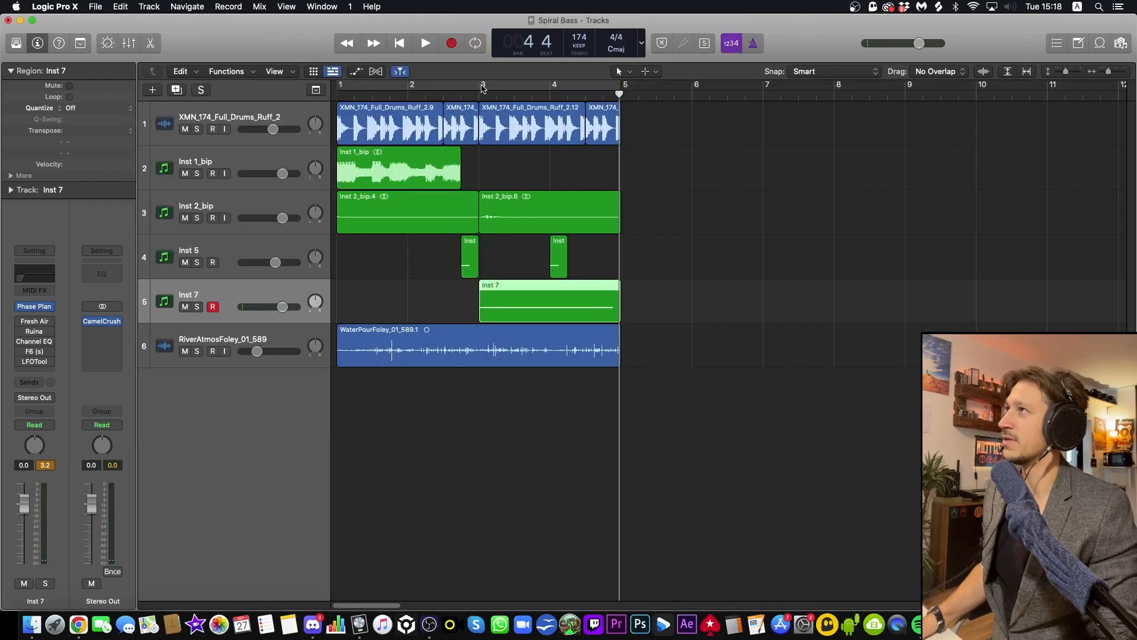
drag(482, 89, 620, 89)
key(space)
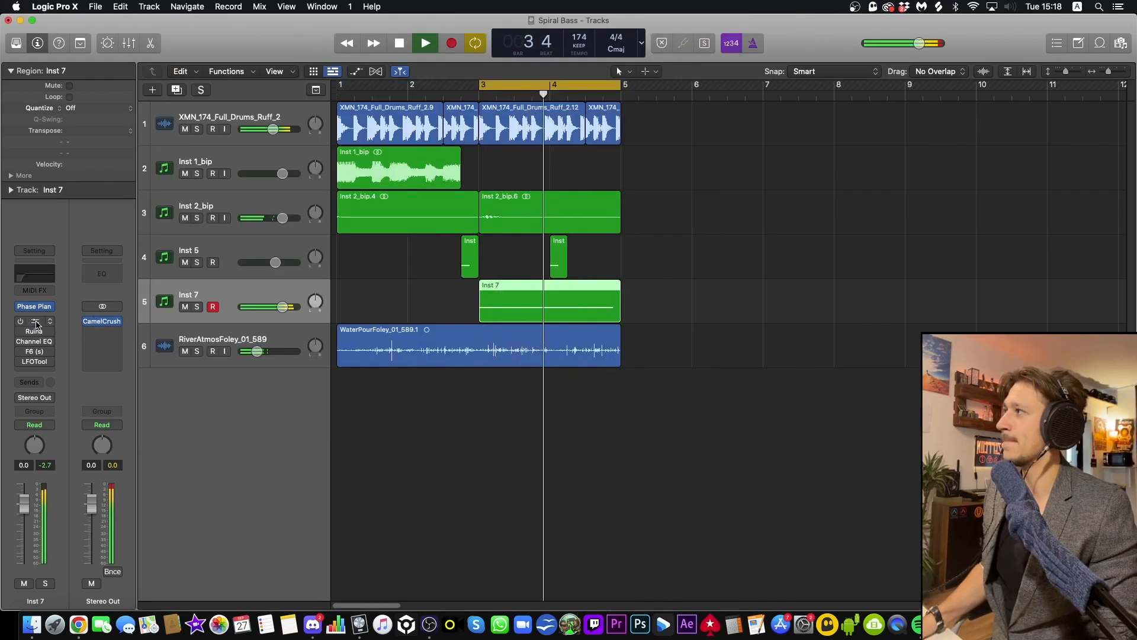
- Reopen Phase Plant on Inst 7 and enable the second generator group with its analog oscillator and envelope
click(34, 306)
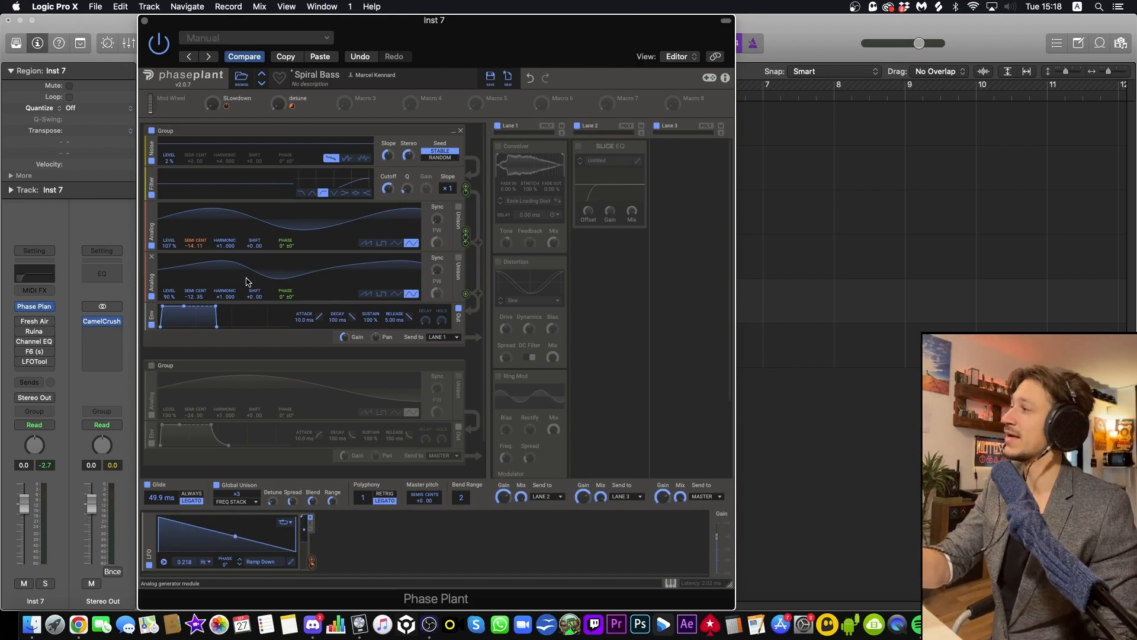
click(152, 367)
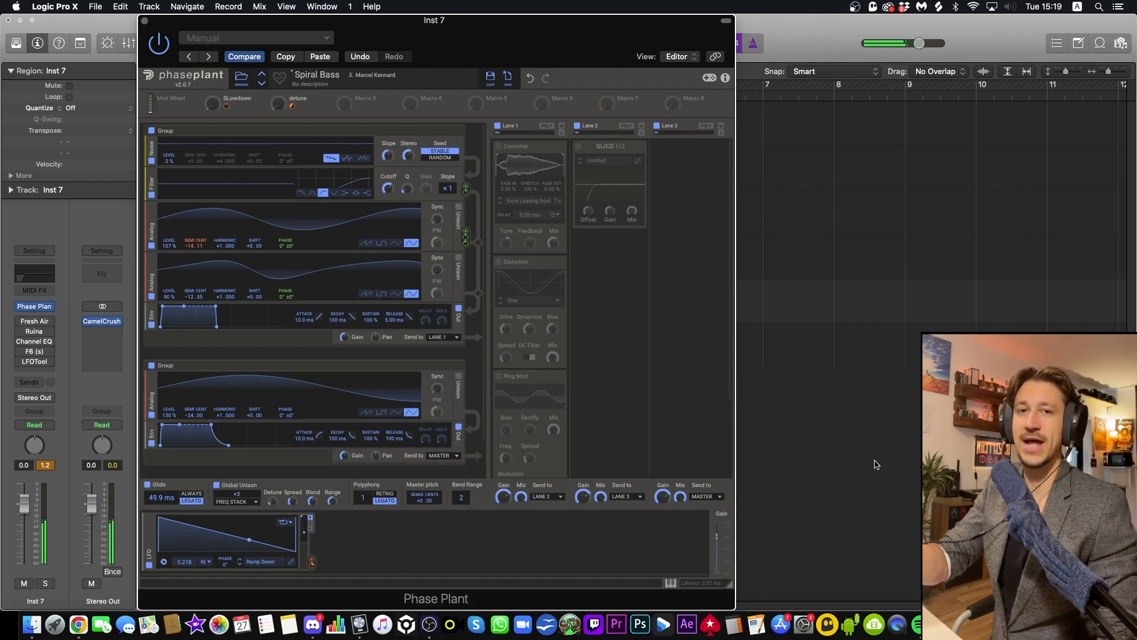
- Compare the bass sound with Global Unison switched off and on, leaving it enabled
click(217, 485)
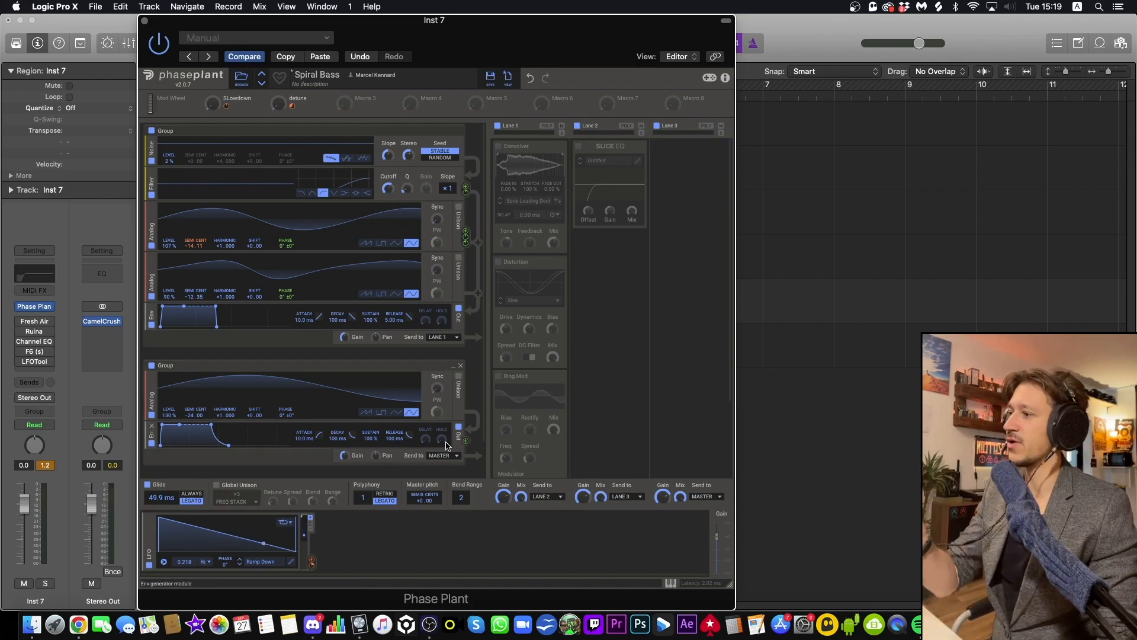
click(217, 485)
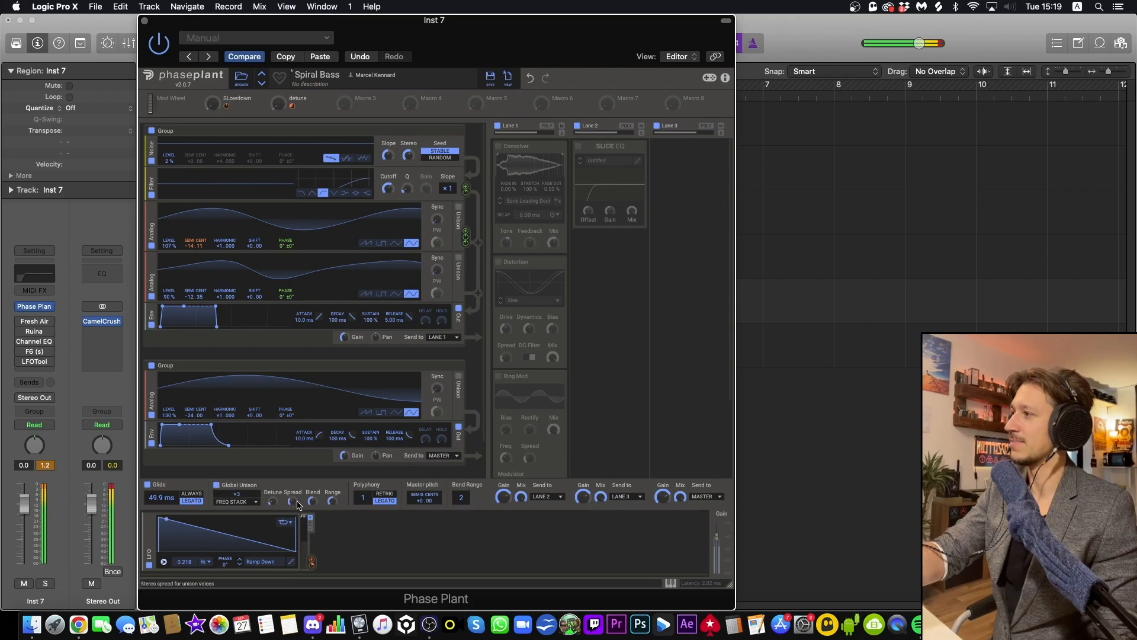
mouse_move(312, 563)
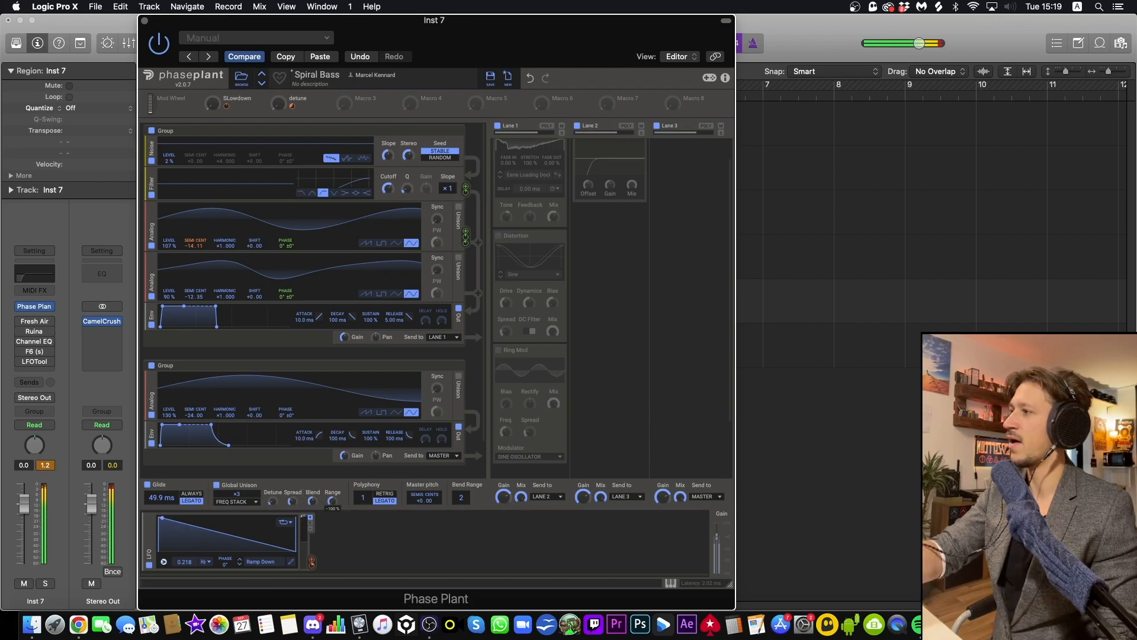
click(216, 485)
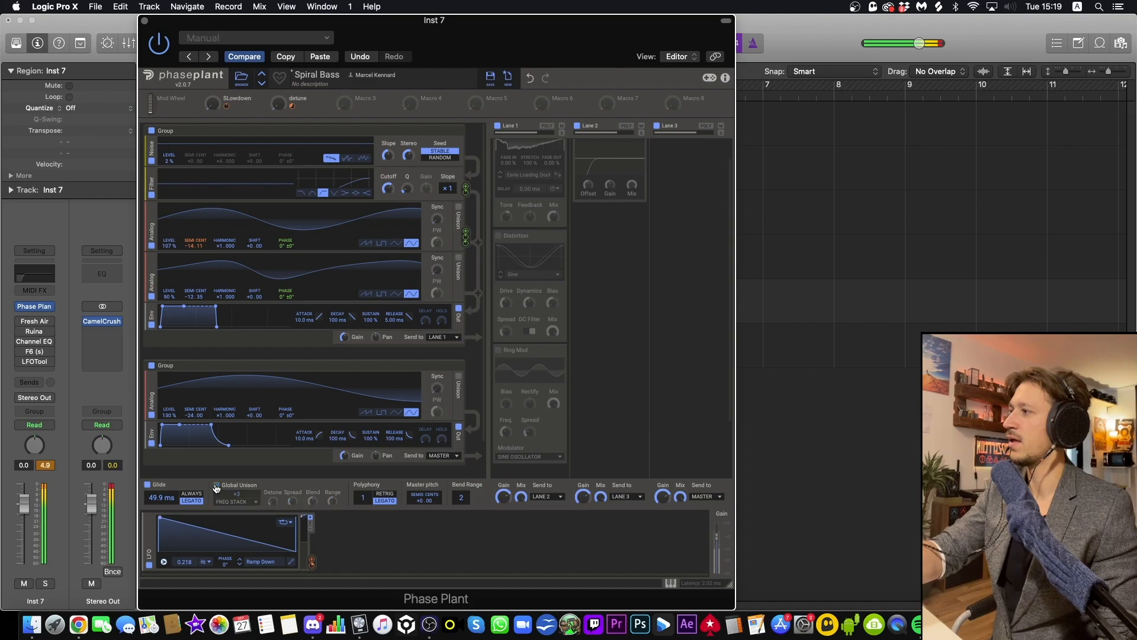
click(216, 485)
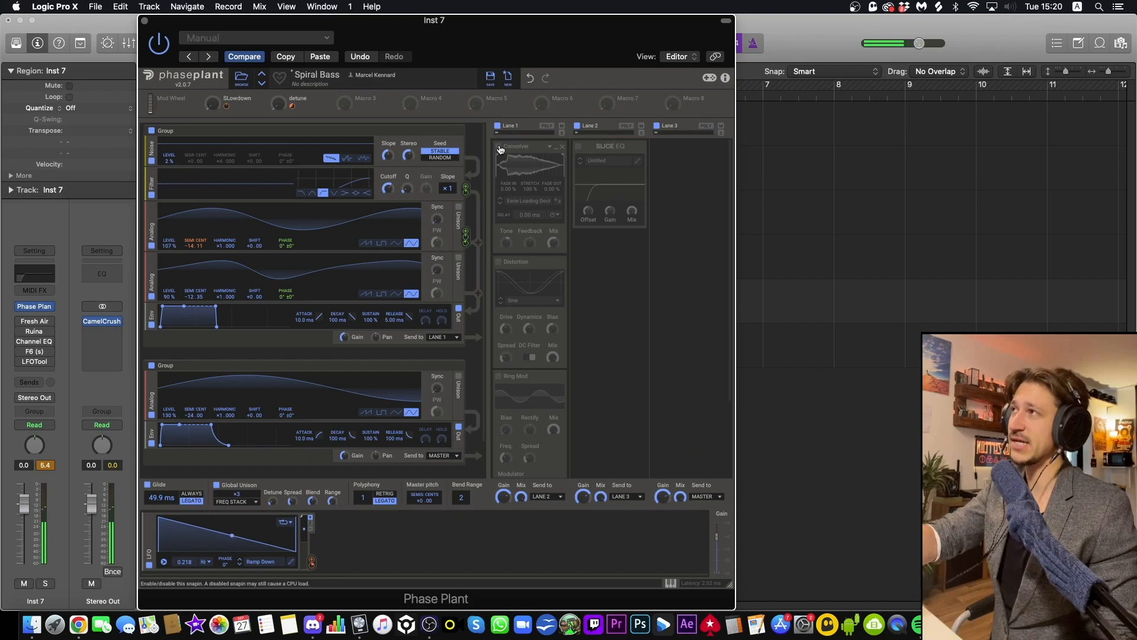
- Enable the Convolver and Distortion effects in Lane 1 and sweep the distortion's bias to hear its effect
click(500, 148)
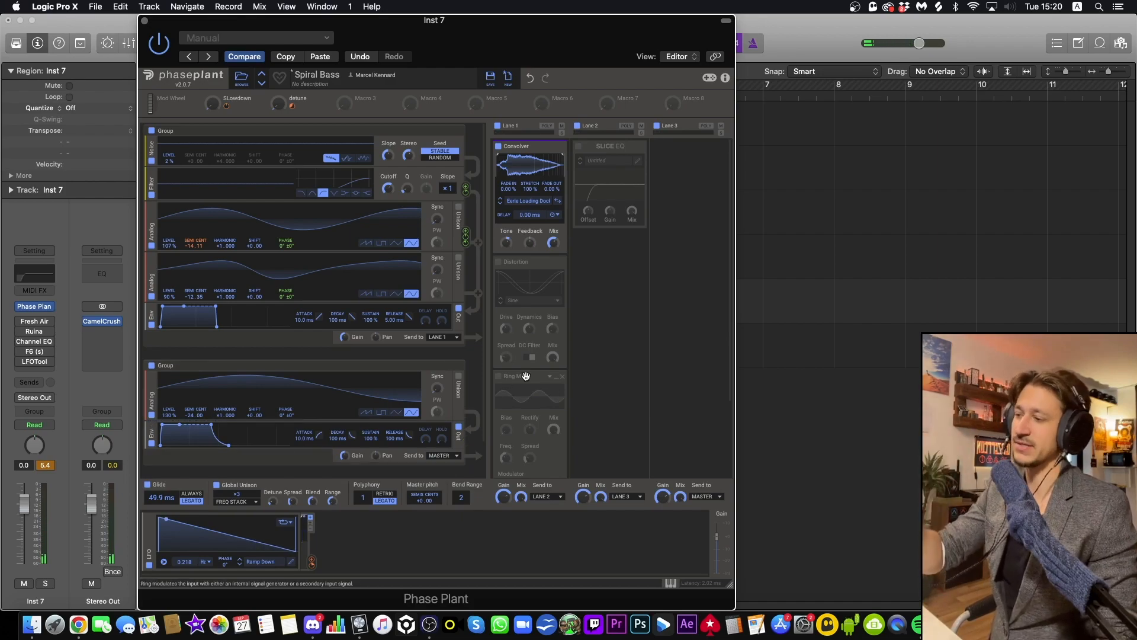
click(499, 262)
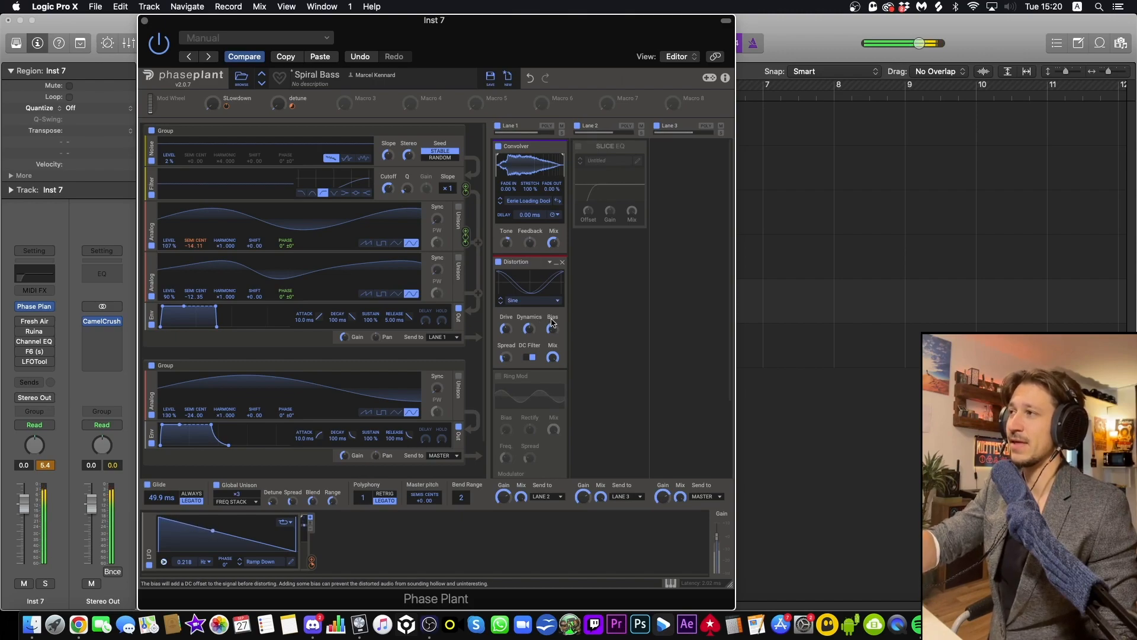
drag(551, 328, 552, 328)
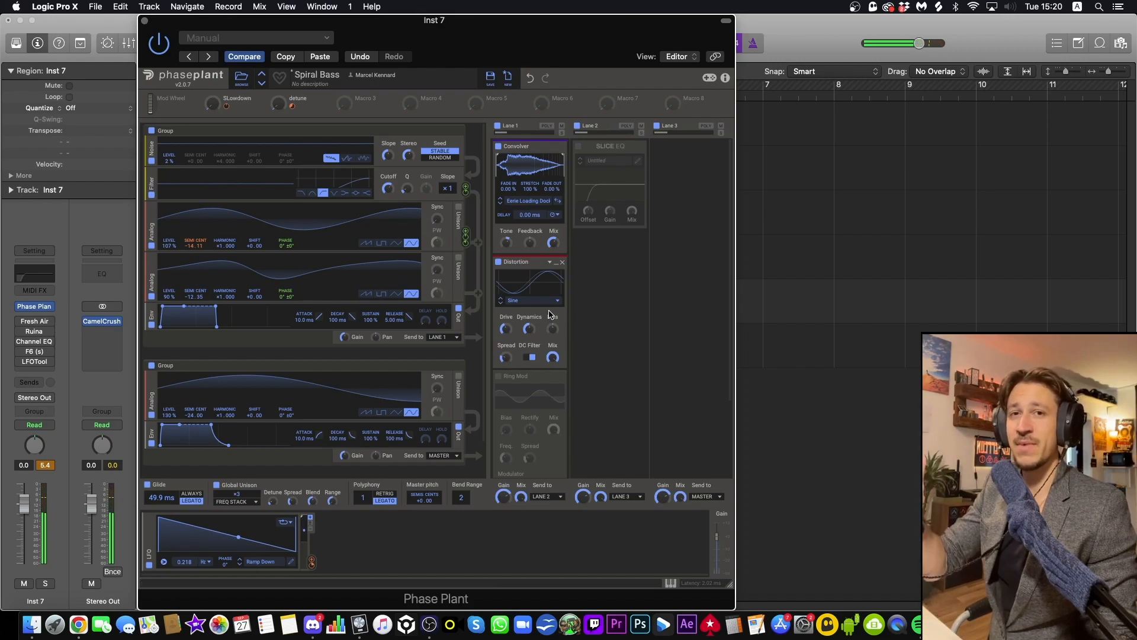
drag(552, 330, 552, 359)
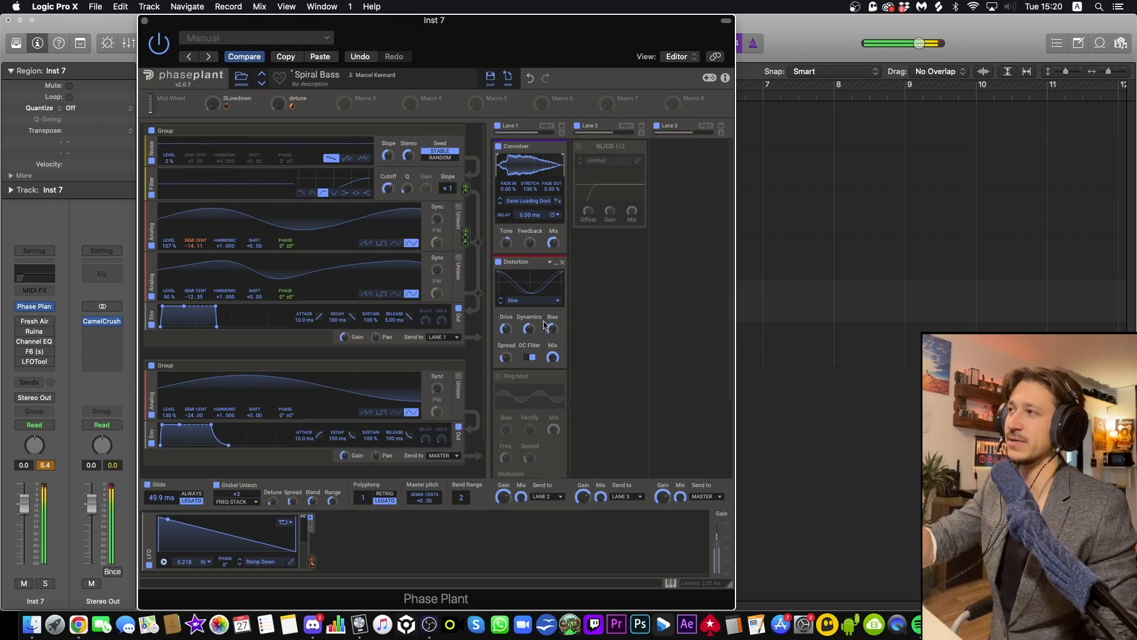
mouse_move(506, 358)
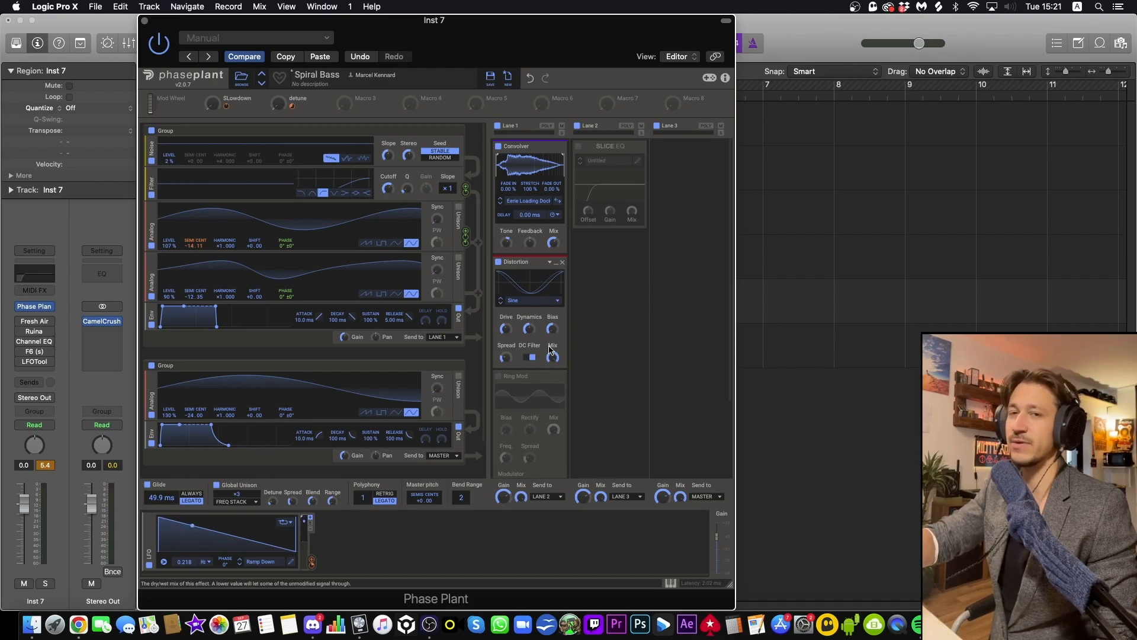
- Compare the bass with the Distortion bypassed and active, and check the first analog oscillator's output modulation amount
key(space)
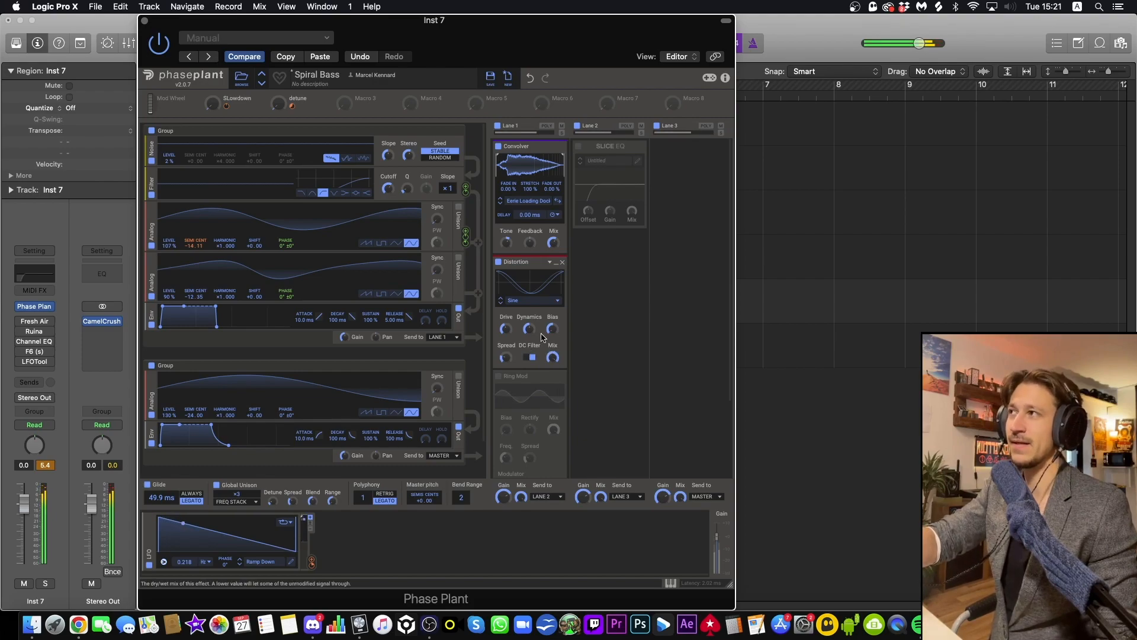
click(498, 263)
click(499, 263)
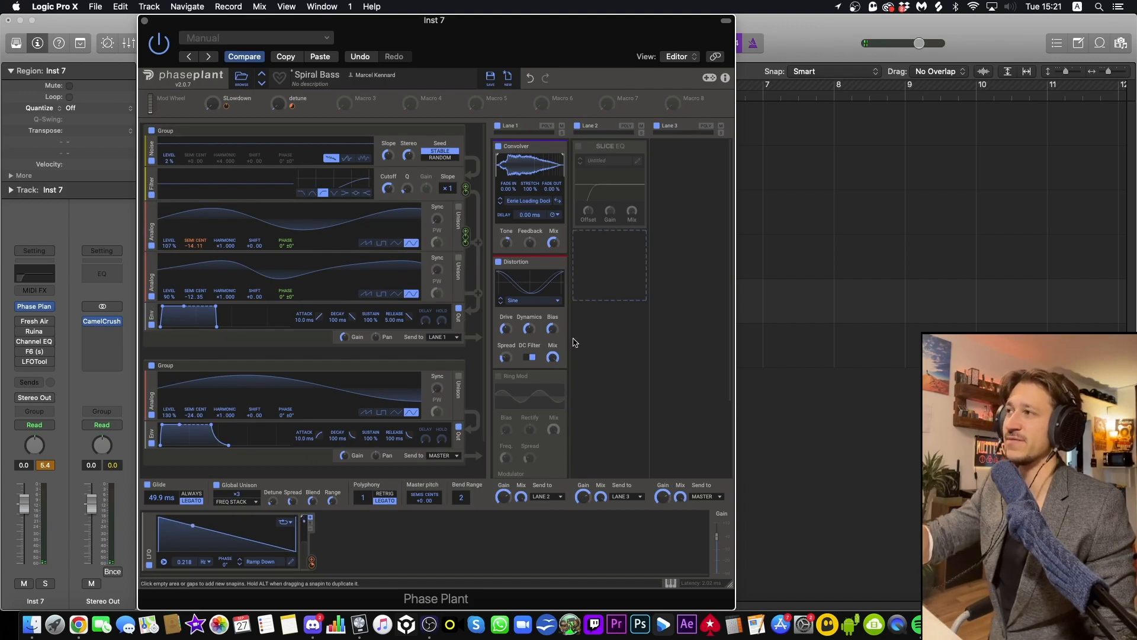
drag(466, 235, 466, 245)
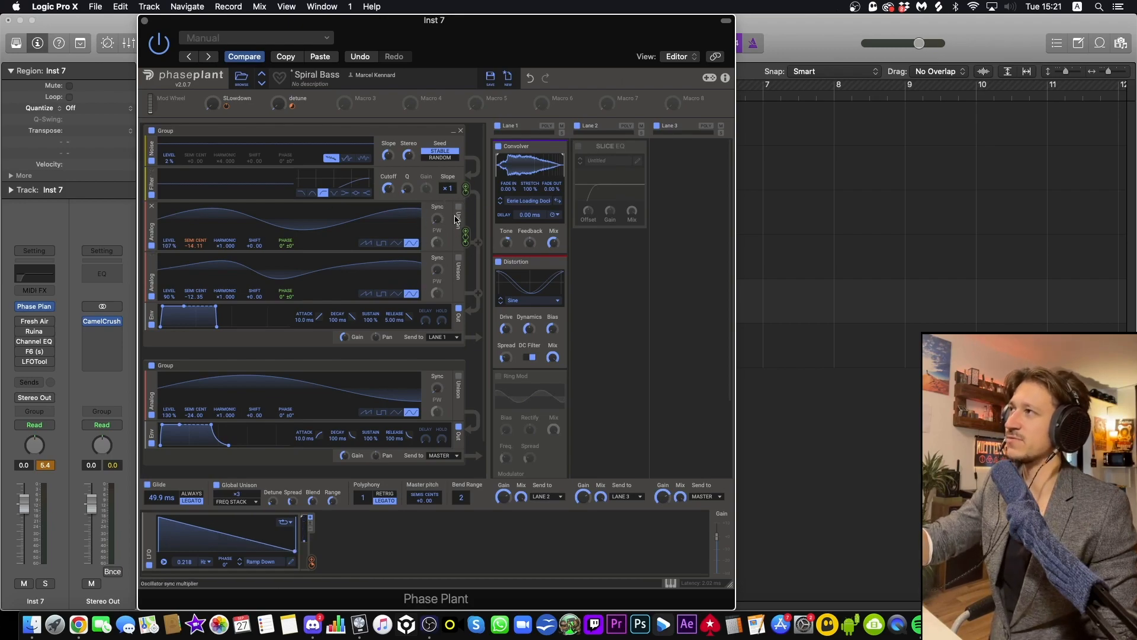
mouse_move(463, 245)
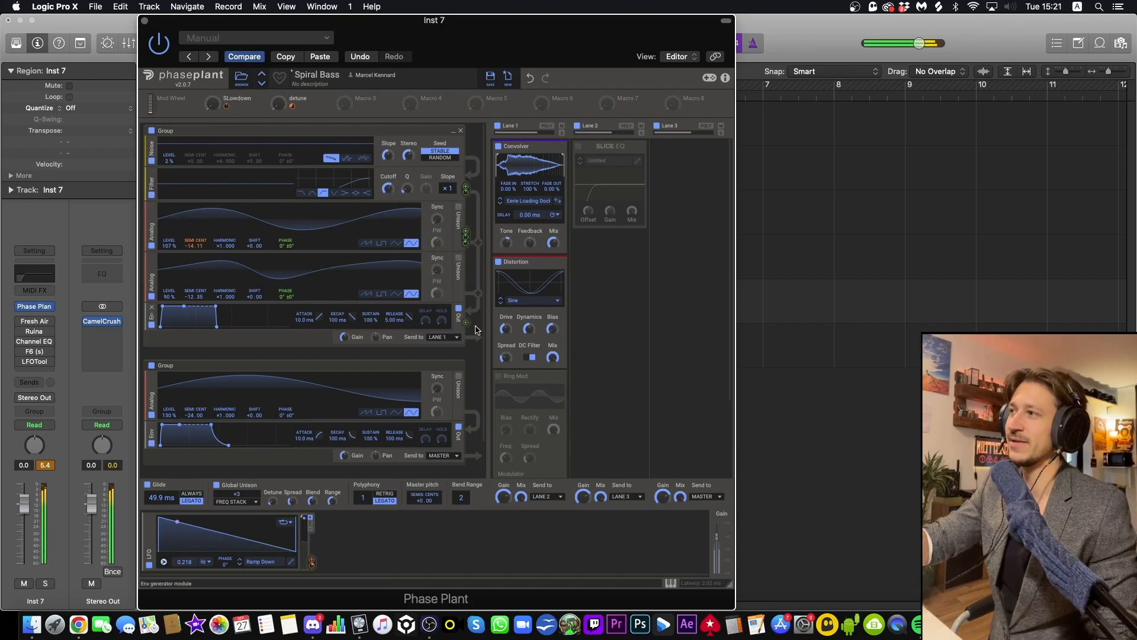
click(499, 262)
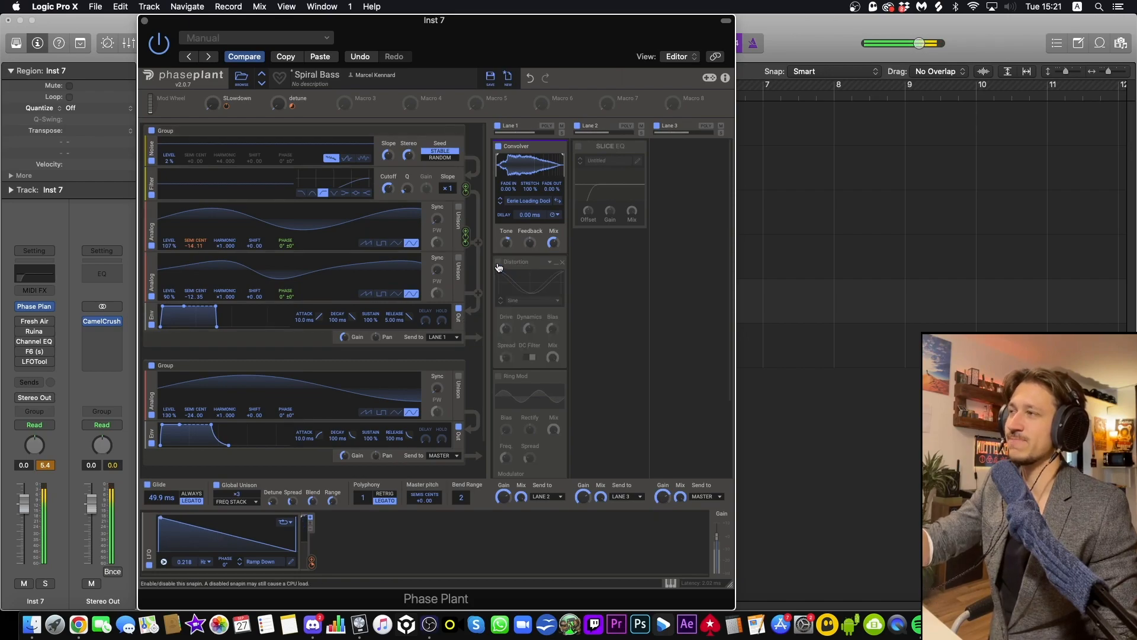
click(498, 262)
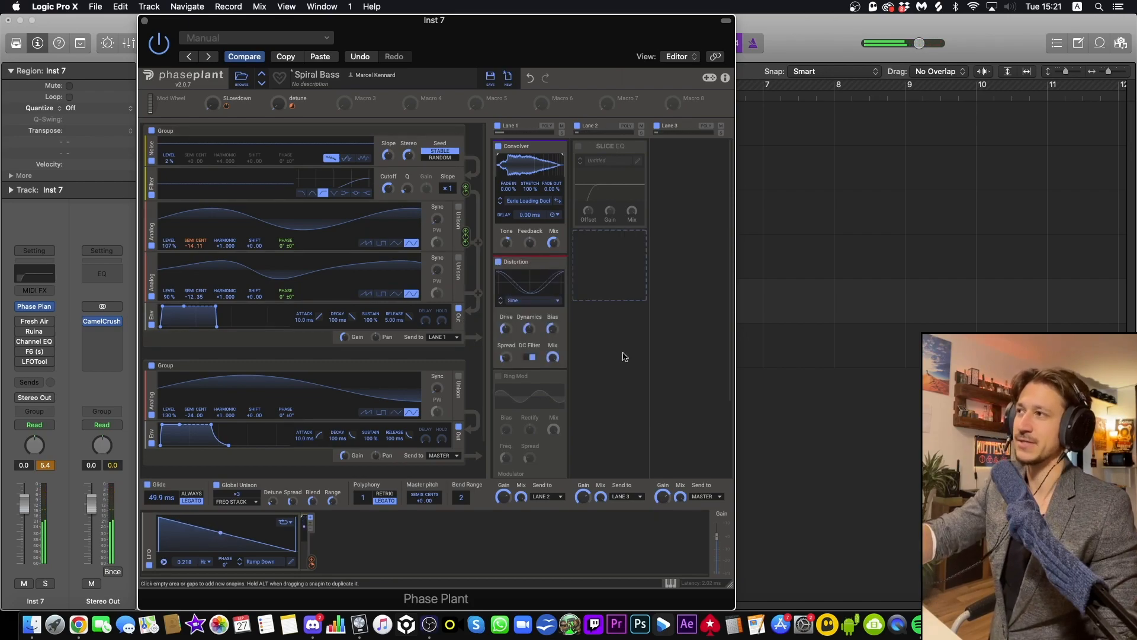
- Enable the Ring Mod effect in Lane 1 and trace the ramp-down LFO's modulation routing to its frequency
scroll(500, 278, down, 3)
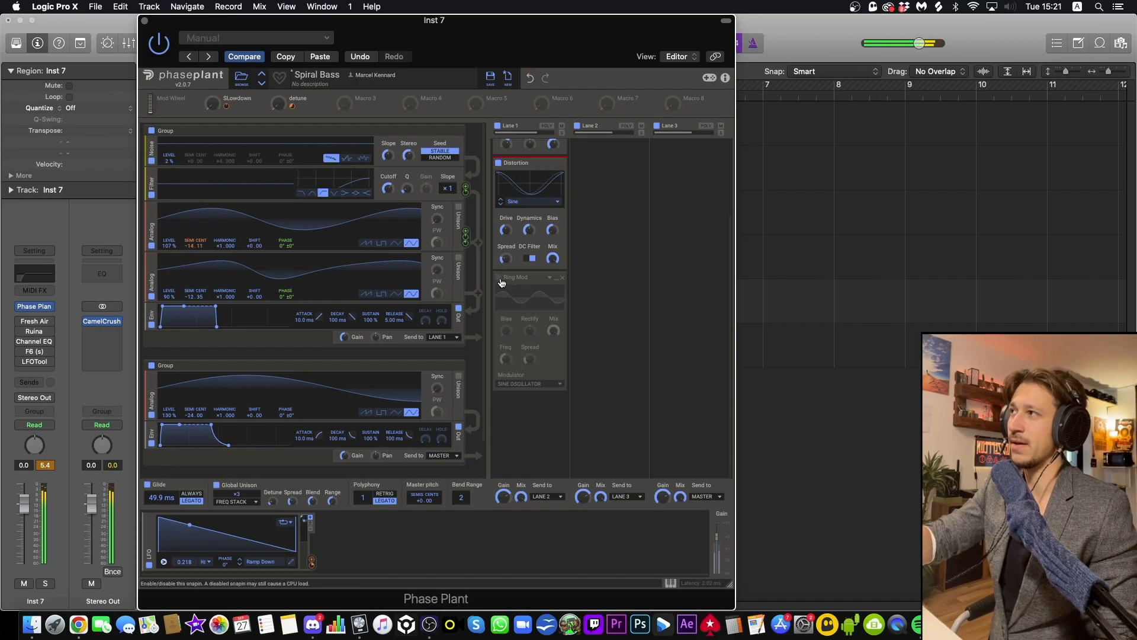
click(499, 279)
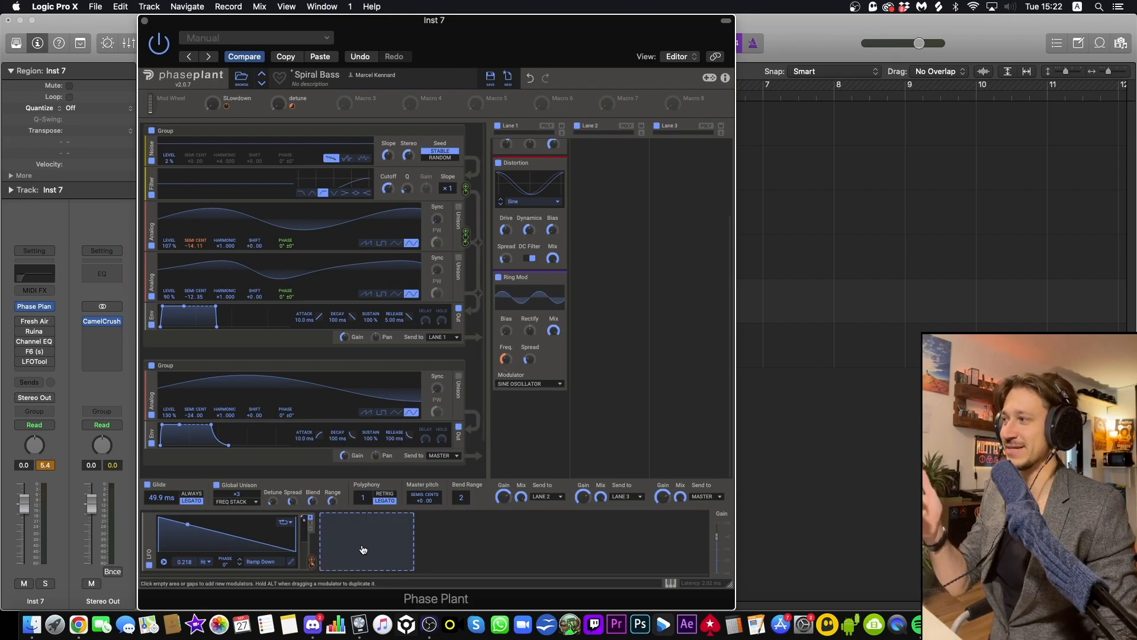
drag(312, 563, 508, 372)
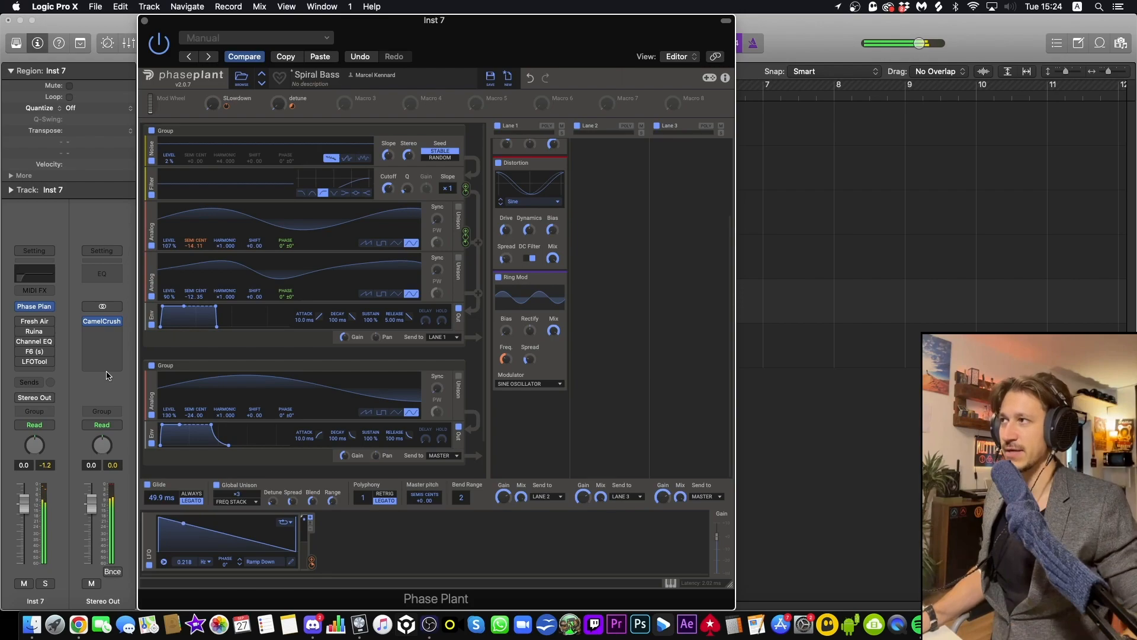
- Enable the Slice EQ in Lane 2, examine its low-cut curve, and close the plug-in windows
scroll(613, 419, up, 3)
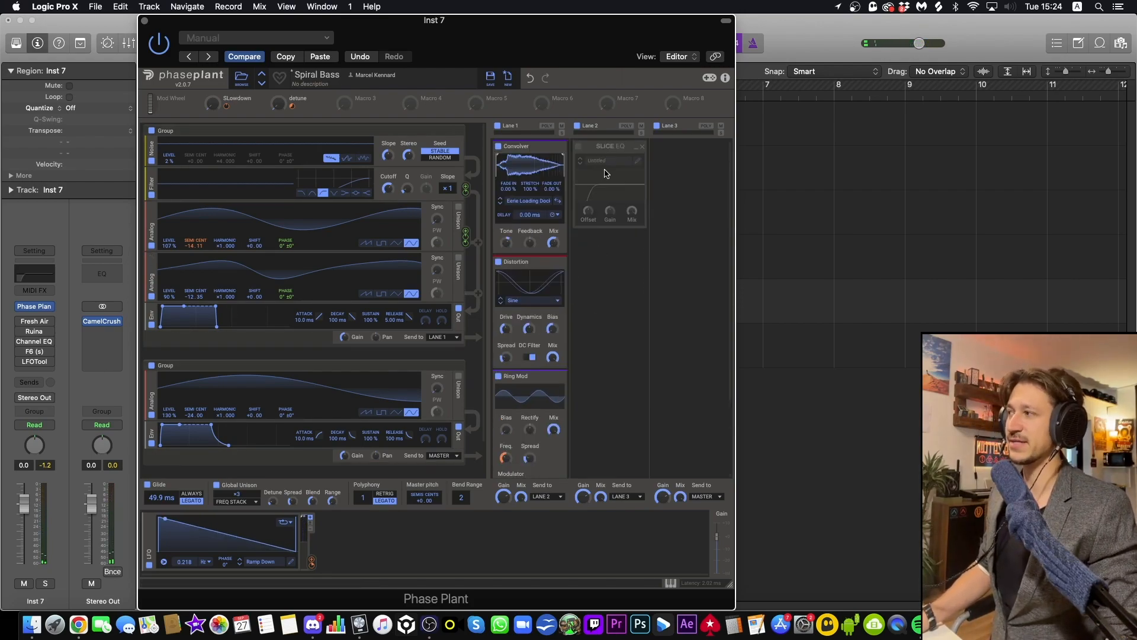
click(578, 145)
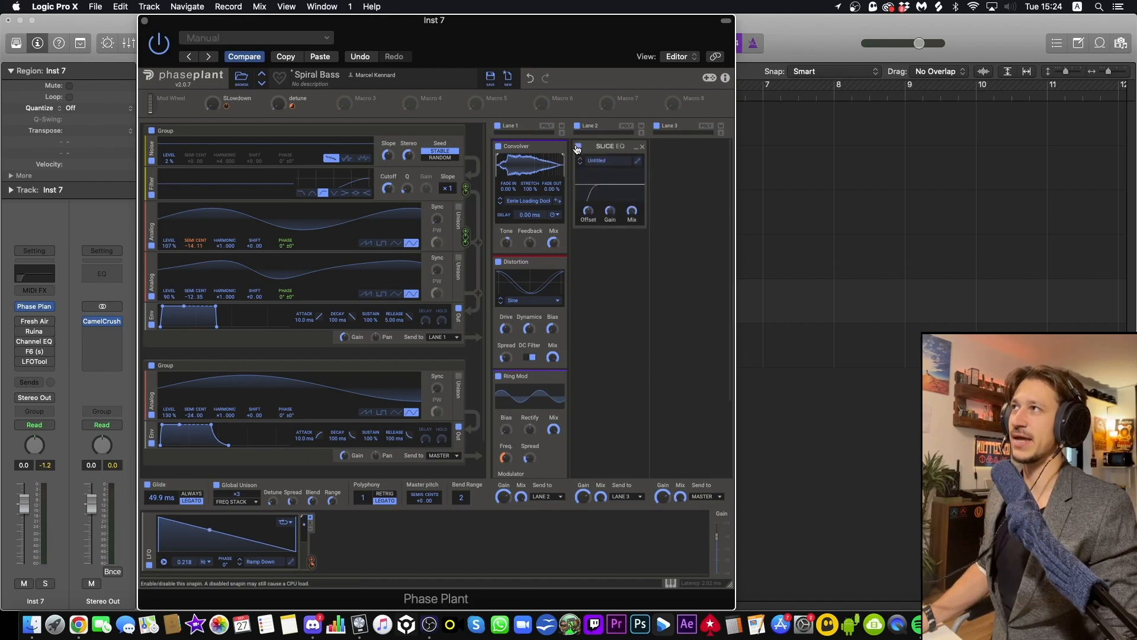
click(637, 164)
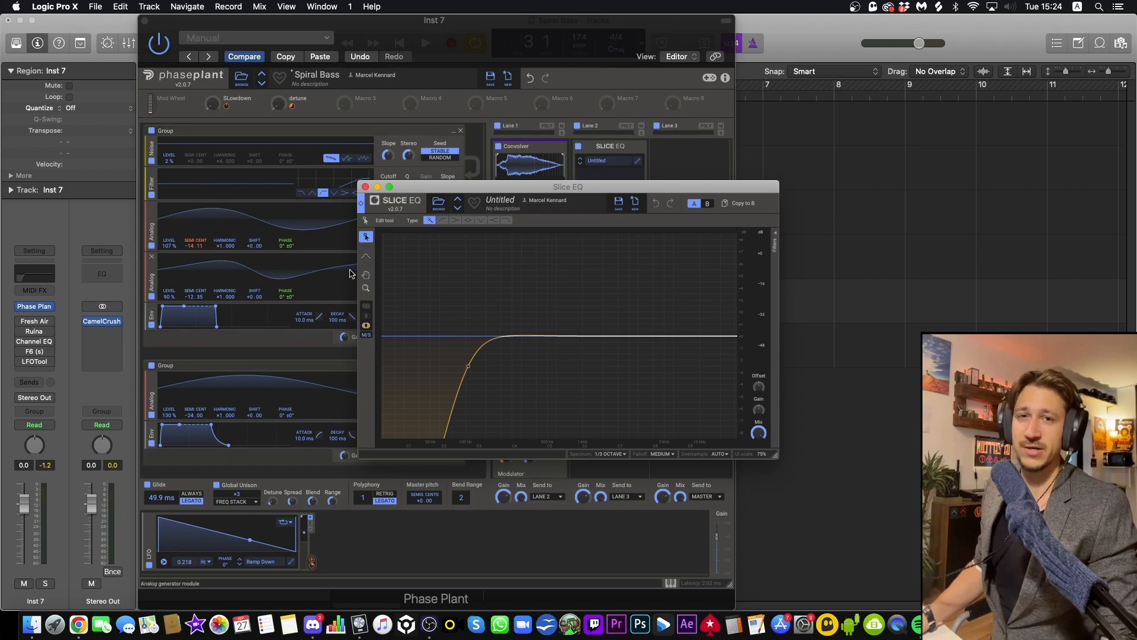
click(365, 186)
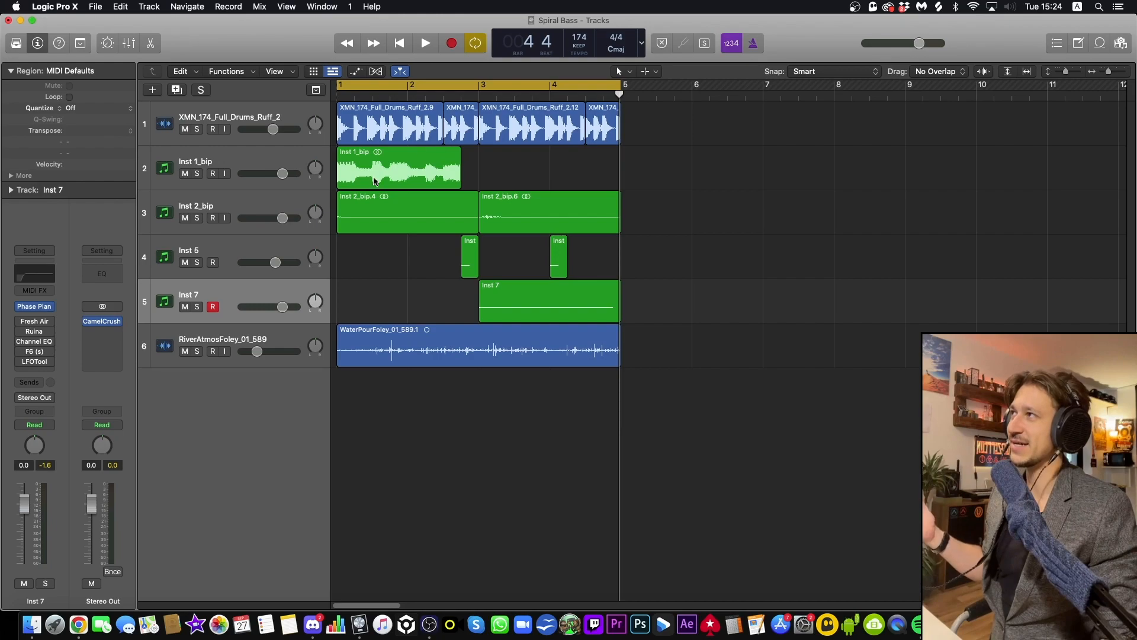
- Solo the Inst 1_bip track and play its region to hear it on its own
click(362, 161)
click(197, 174)
key(space)
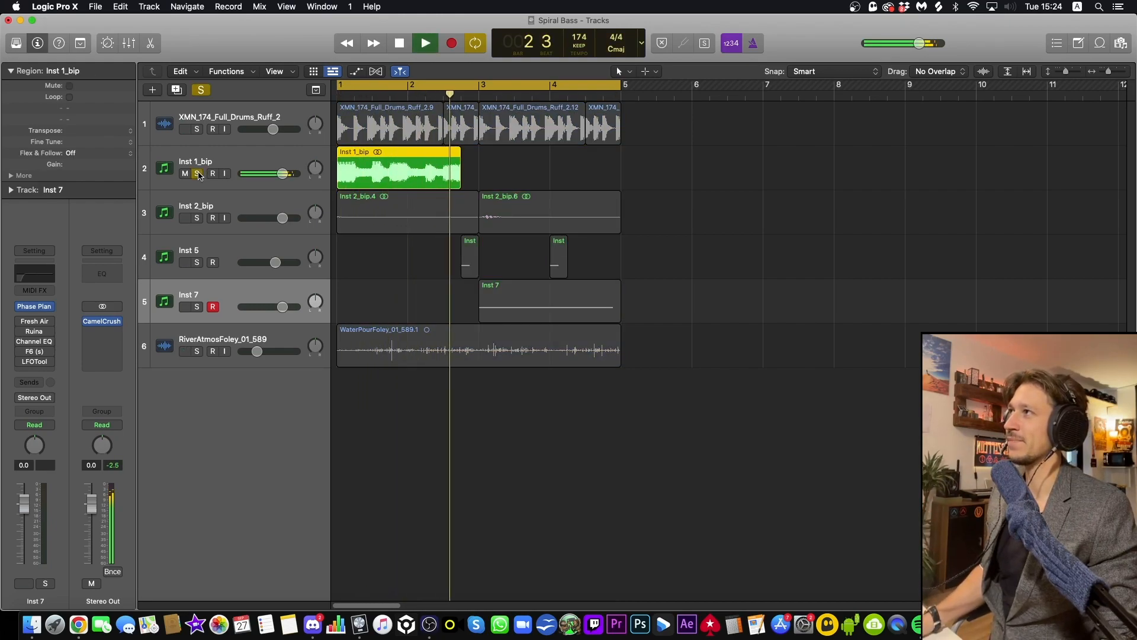
key(space)
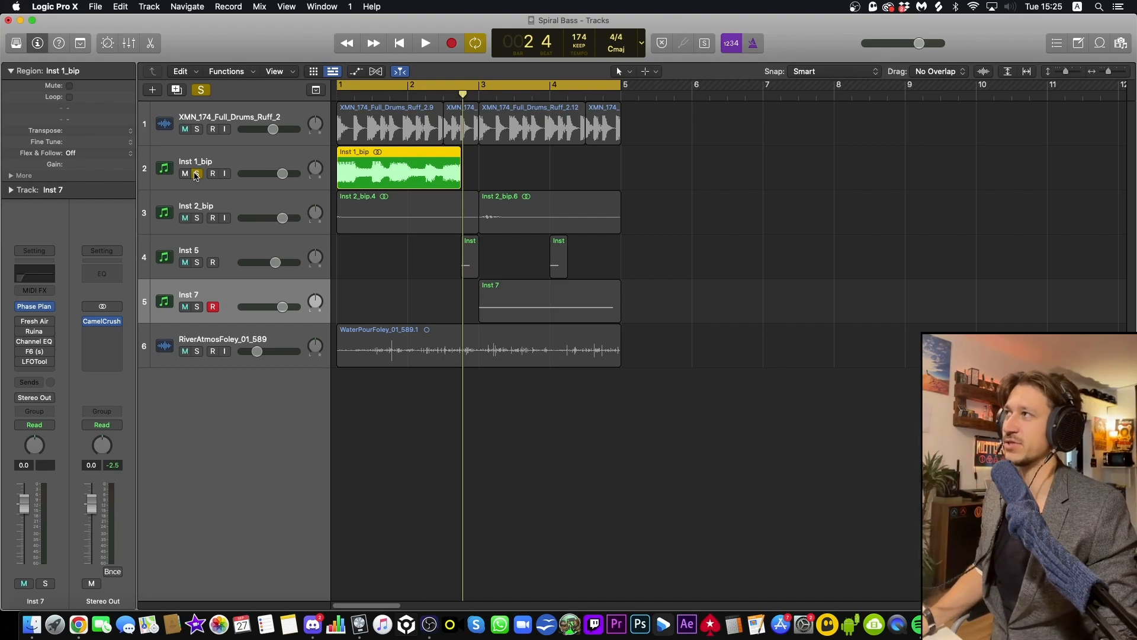
key(space)
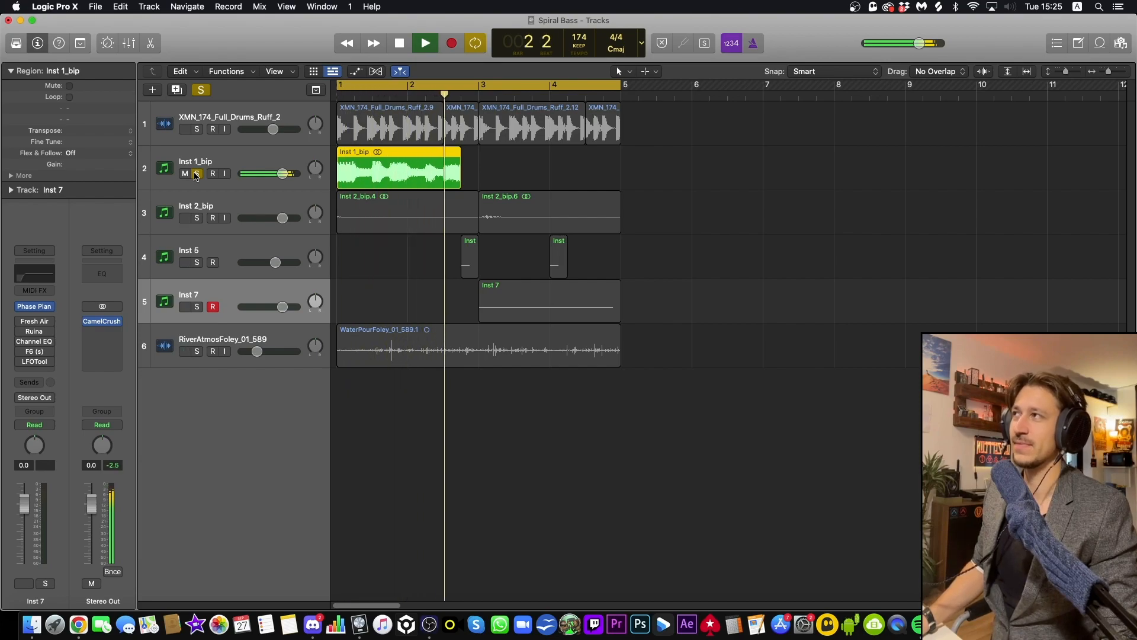
- Switch the solo from Inst 1_bip to Inst 2_bip and audition it from bar 3
click(197, 218)
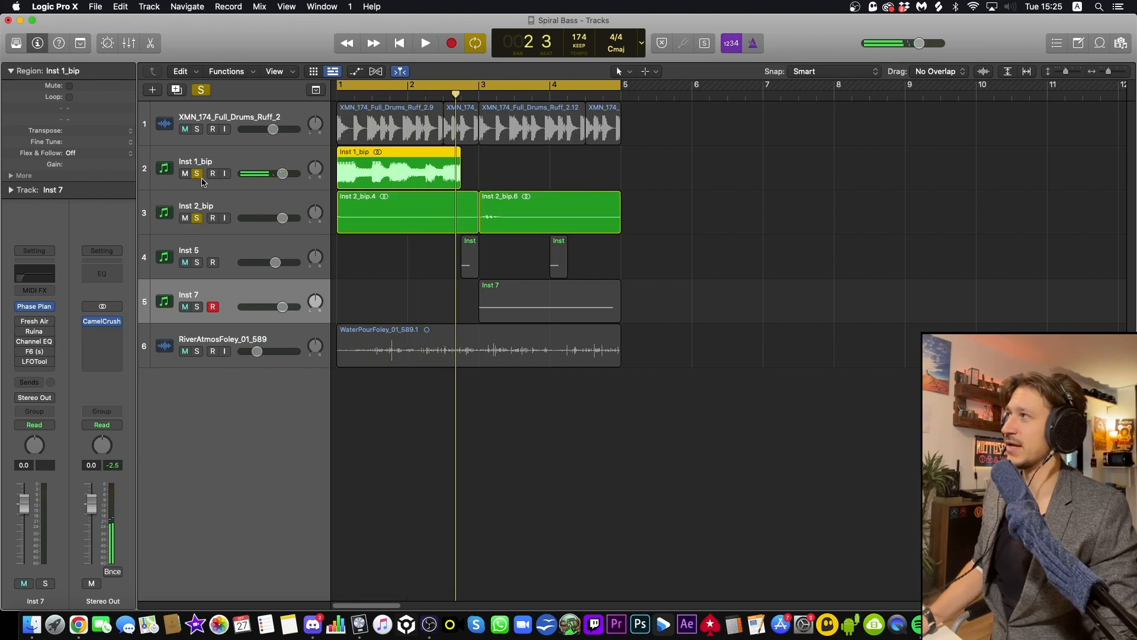
click(197, 174)
key(space)
key(space)
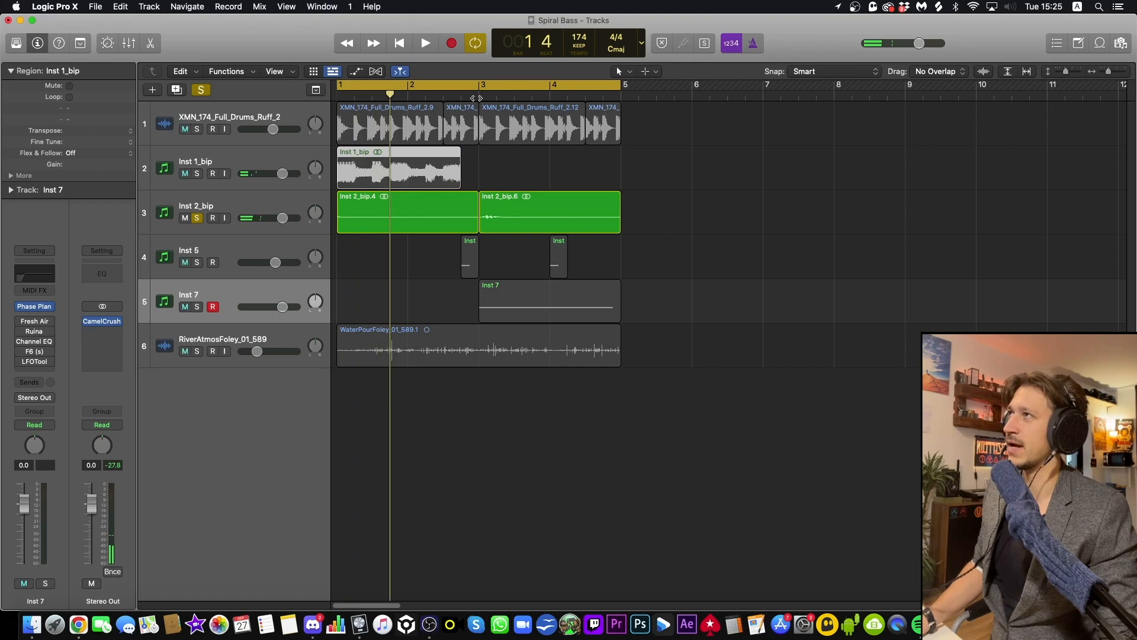
double_click(479, 99)
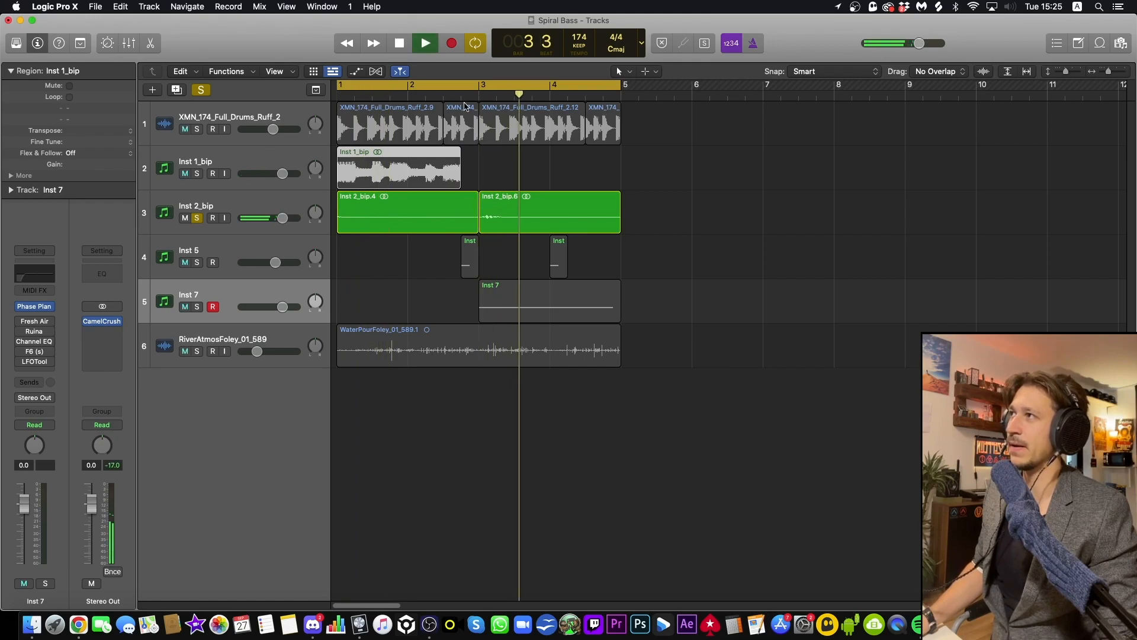
key(space)
- Switch the solo from Inst 2_bip to Inst 5 and audition its short regions
click(197, 263)
click(197, 217)
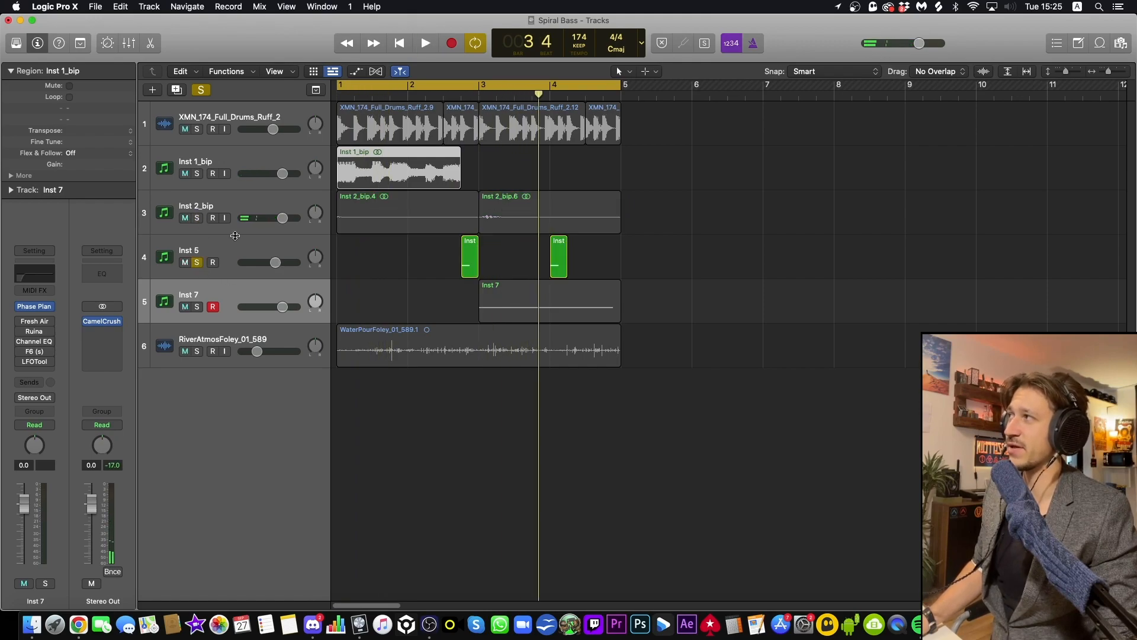
click(237, 246)
double_click(457, 97)
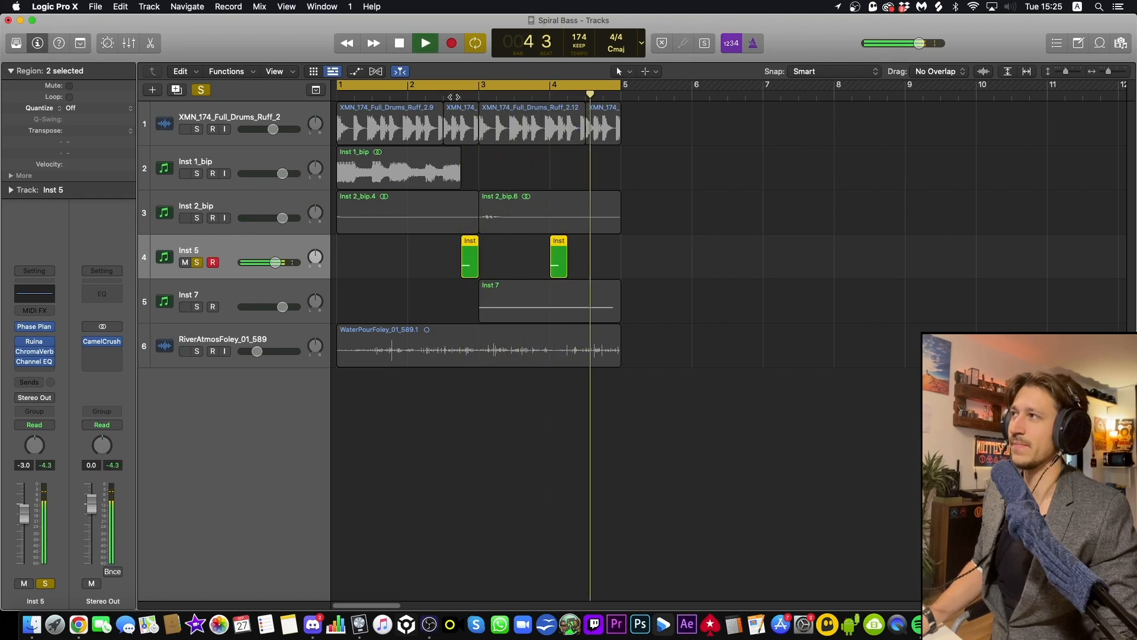
key(space)
- Solo Inst 7 together with Inst 5 and set the cycle range from bar 3 to the end of the Inst 7 region
click(202, 292)
click(198, 306)
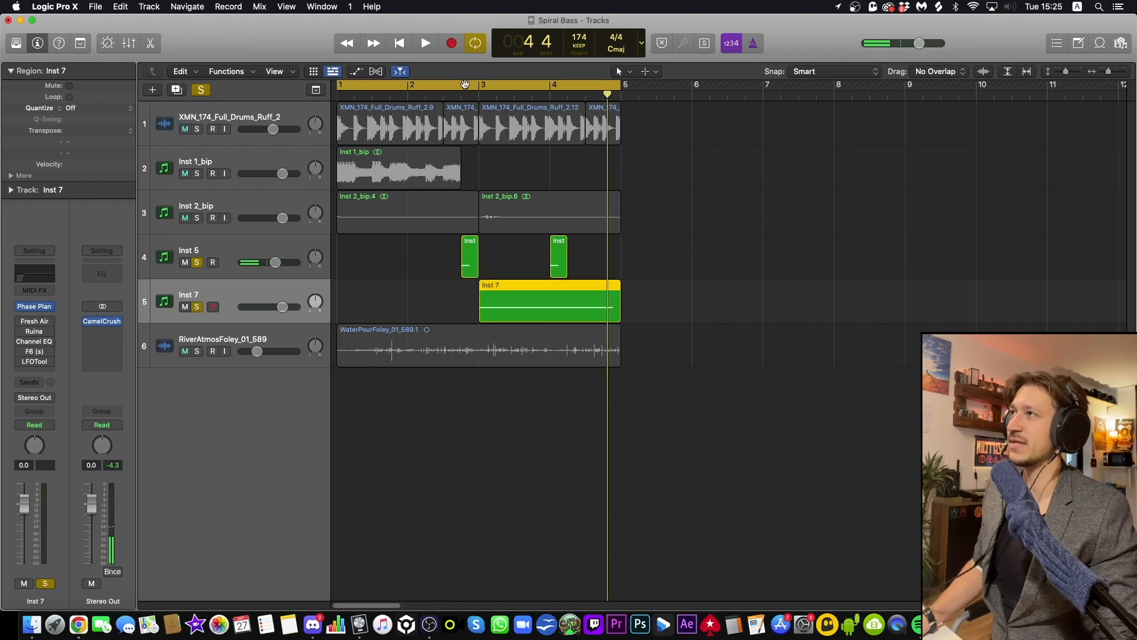
drag(542, 87, 620, 89)
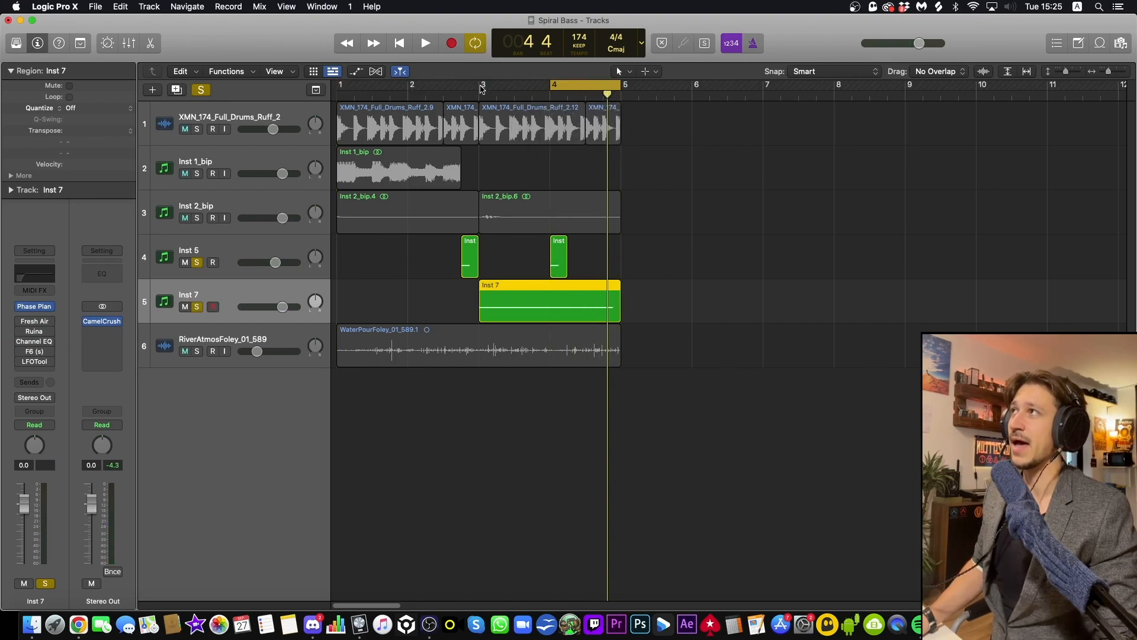
drag(480, 90, 620, 89)
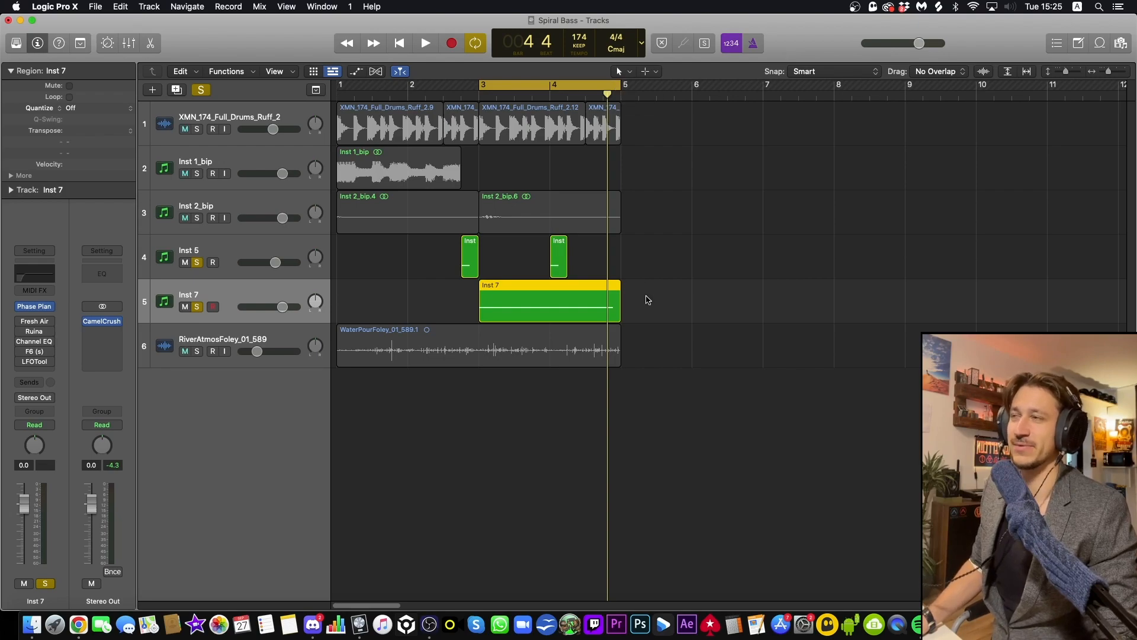
- Enable the F6 equalizer on Inst 7, review its Inst 5 side-chain settings, and close it
click(505, 264)
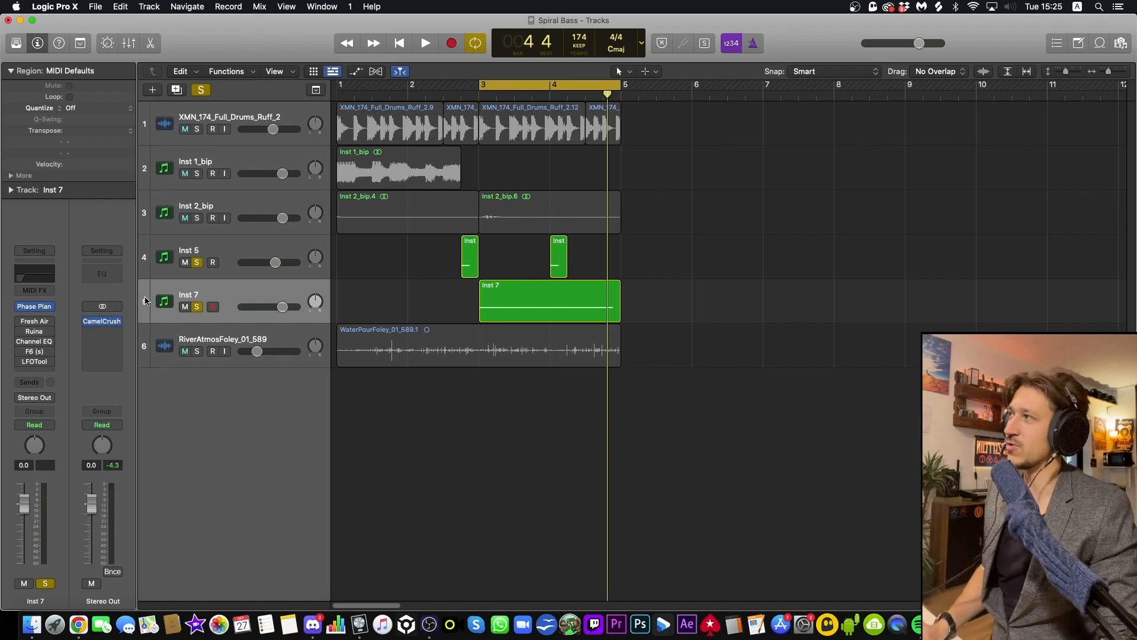
click(34, 353)
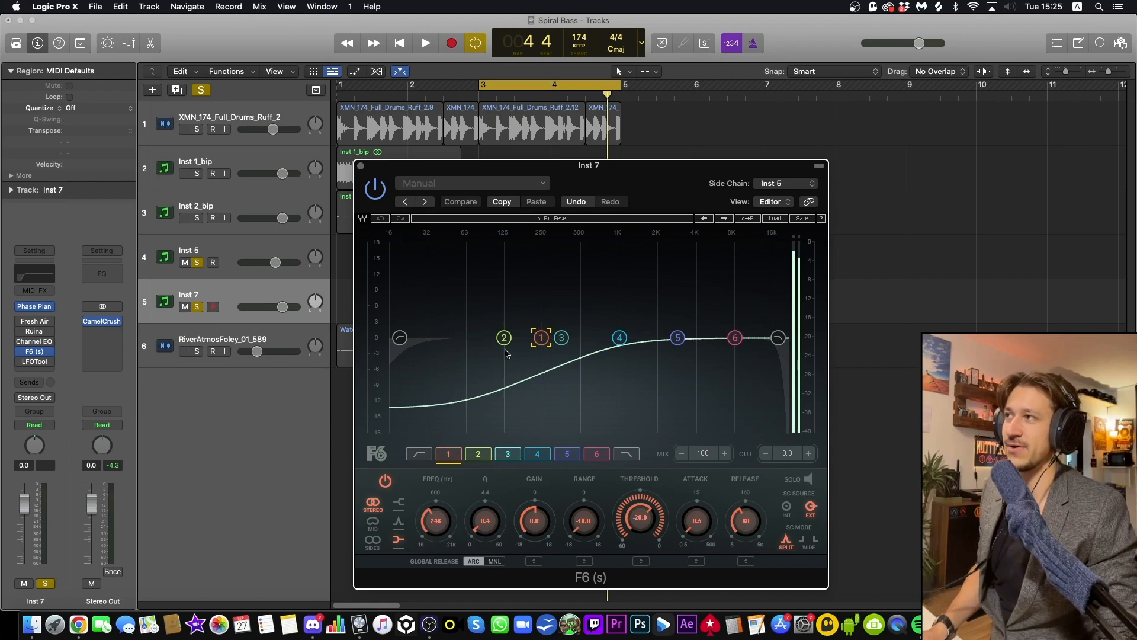
click(362, 167)
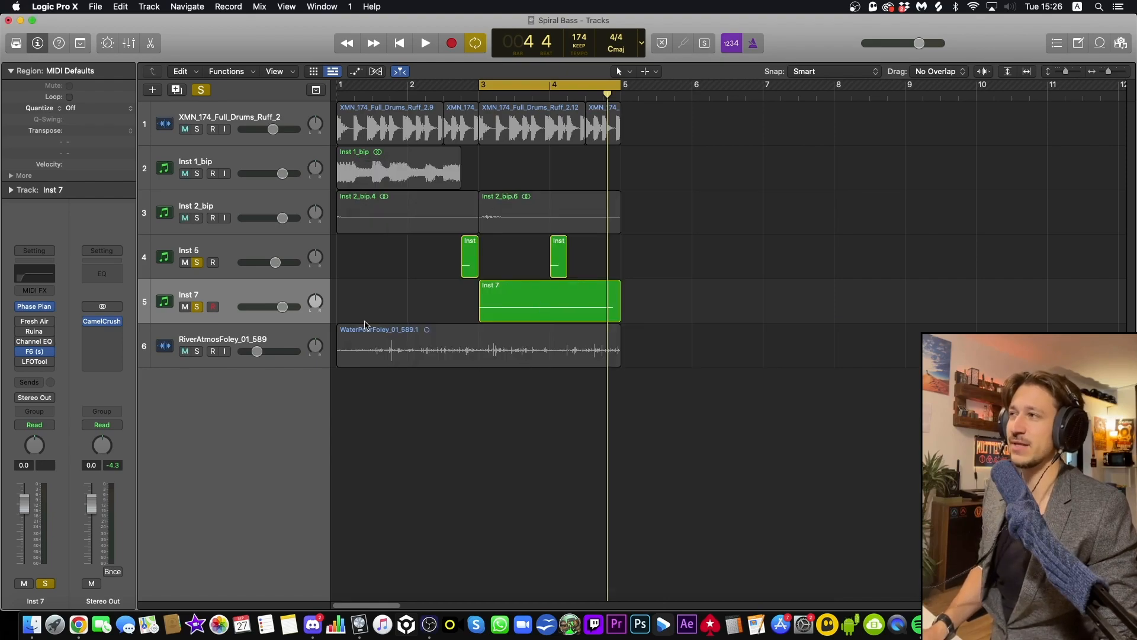
- Remove the solo from Inst 5 and play Inst 7 alone through the F6
click(197, 262)
key(space)
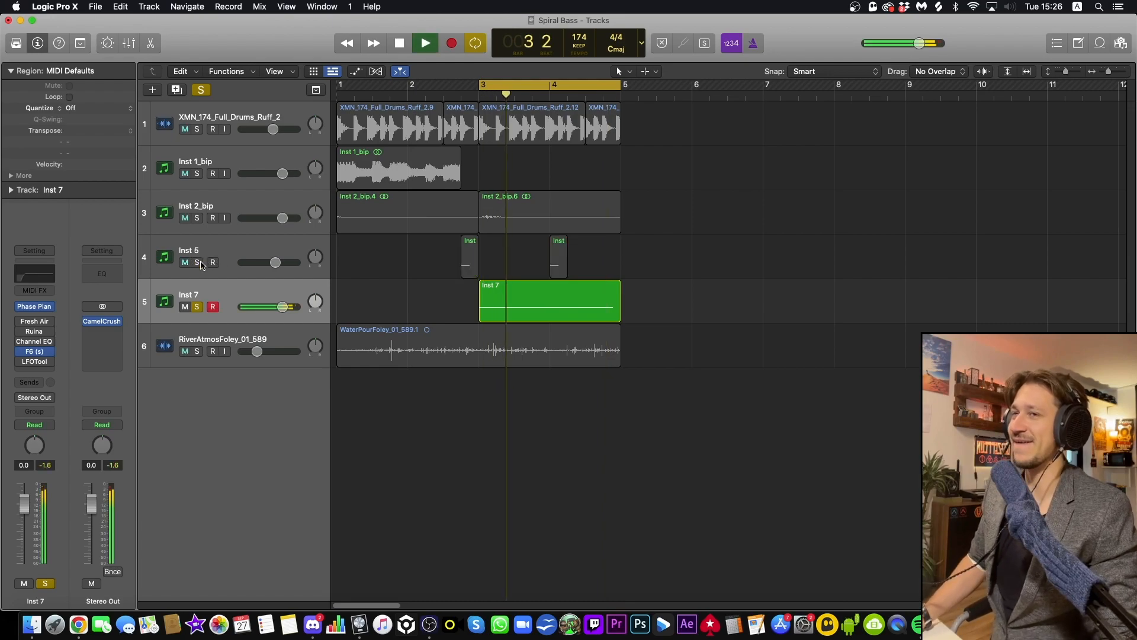
key(space)
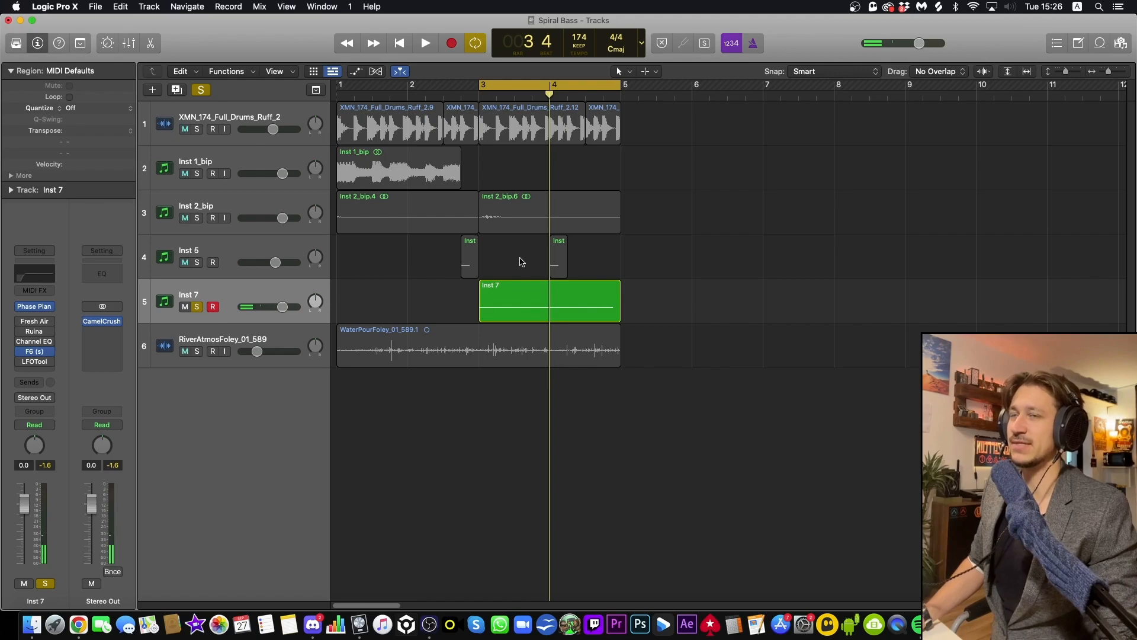
- Point out the Inst 5 region near bar 4, toggle its solo on and off, and replay Inst 7 alone
click(558, 258)
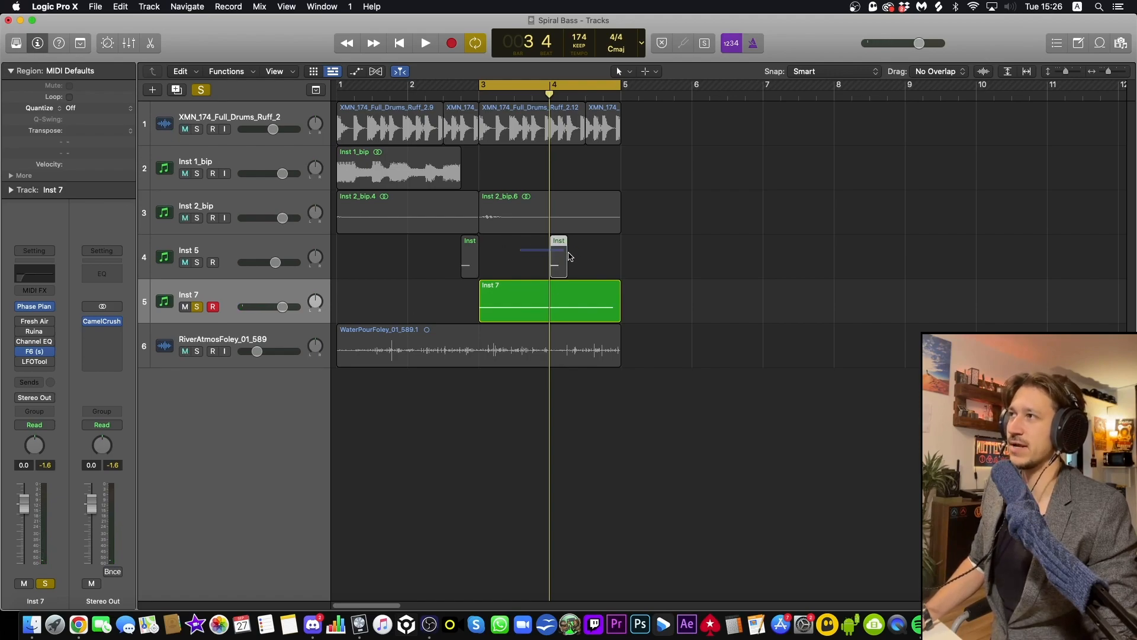
click(198, 262)
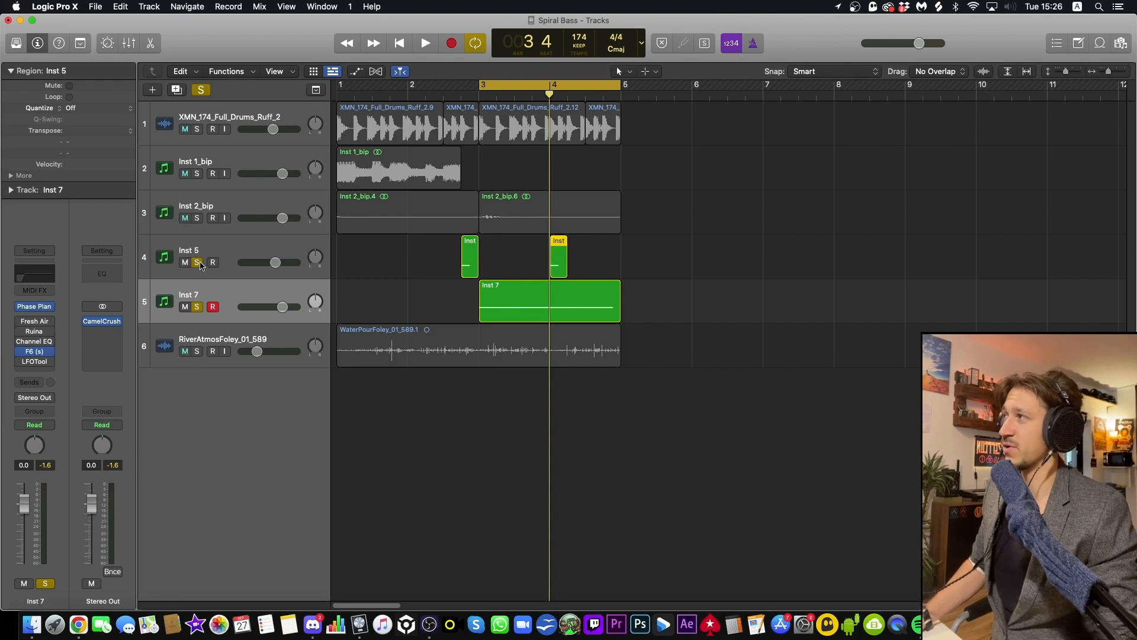
click(200, 265)
click(213, 292)
key(space)
key(space)
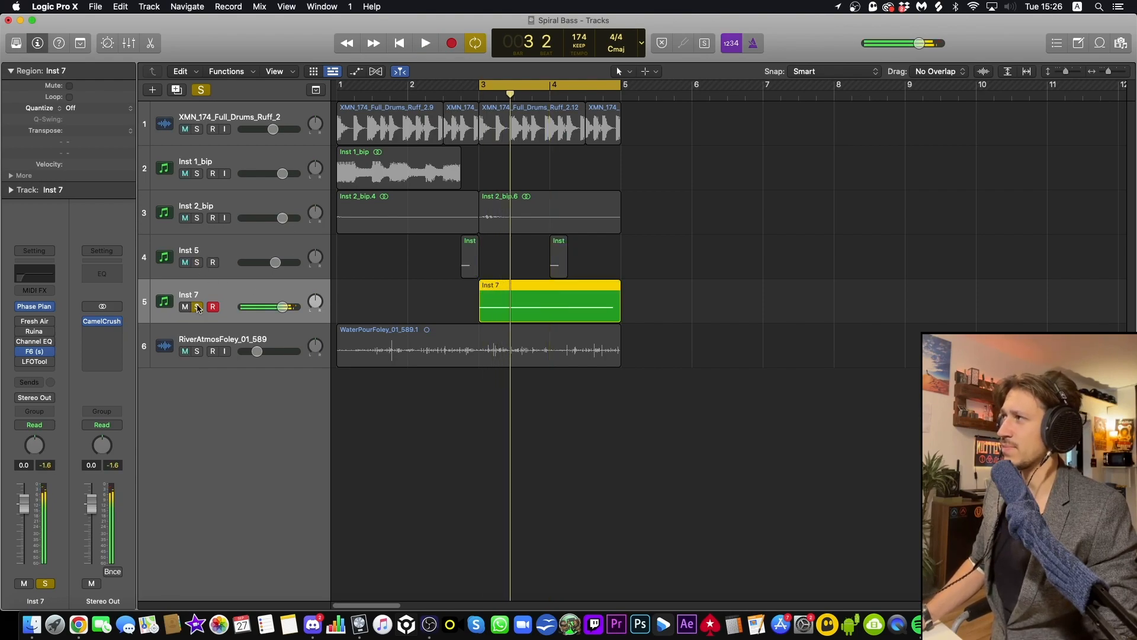
- Switch the solo from Inst 7 to RiverAtmosFoley_01_589, audition the water foley, and clear its solo
click(198, 308)
click(198, 351)
click(197, 345)
key(space)
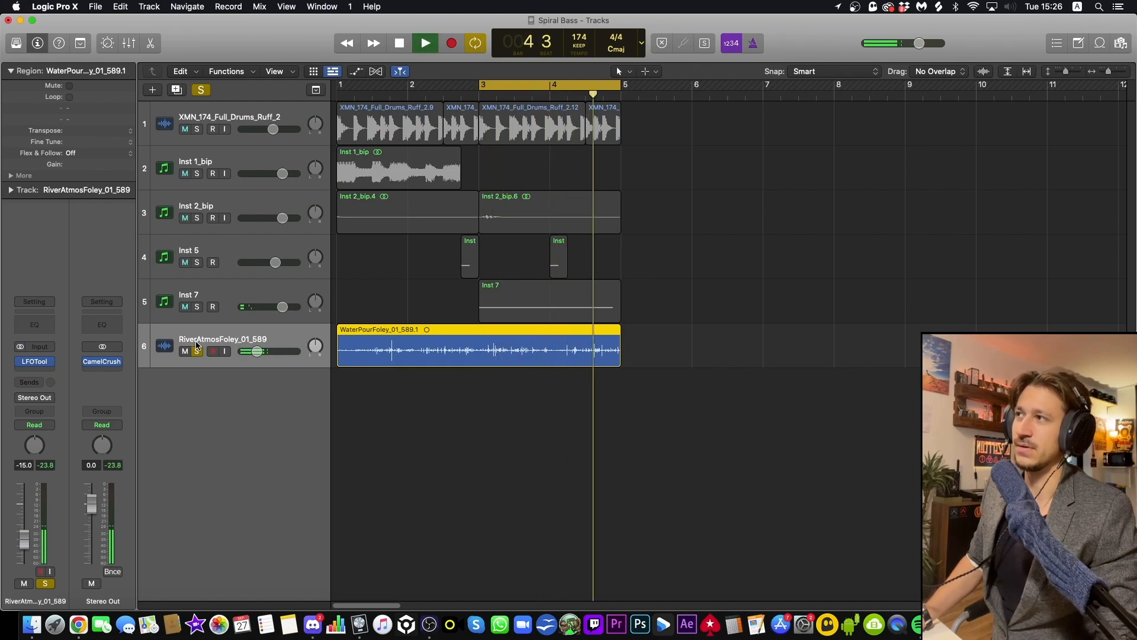
key(space)
click(200, 350)
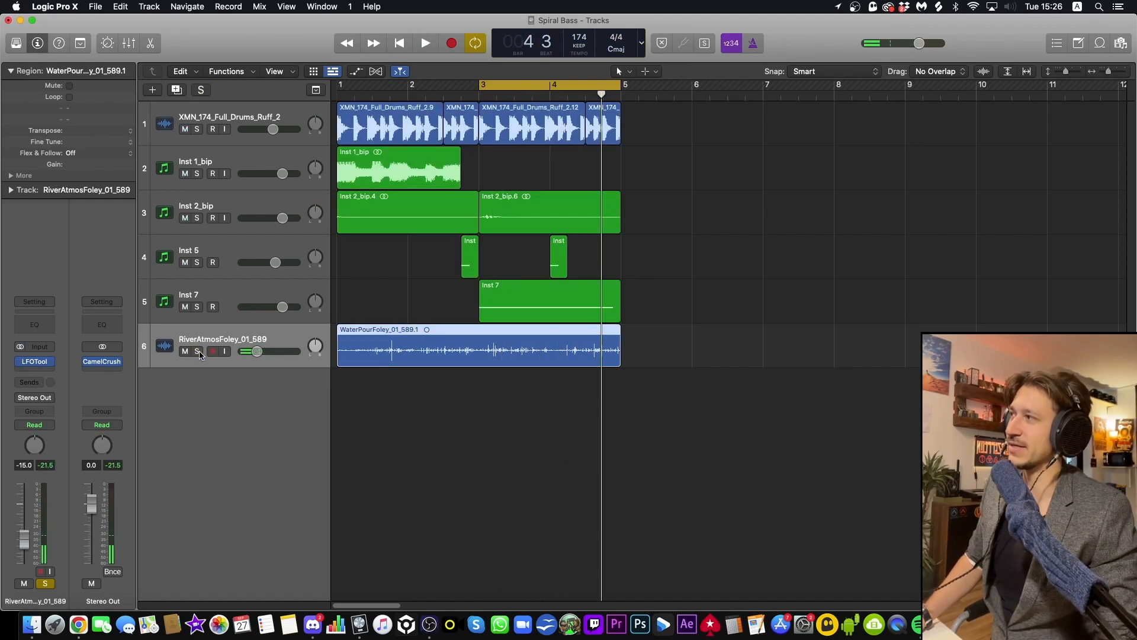
- Solo Inst 7 and RiverAtmosFoley_01_589 together and play them to hear the bass with the foley layer
click(198, 307)
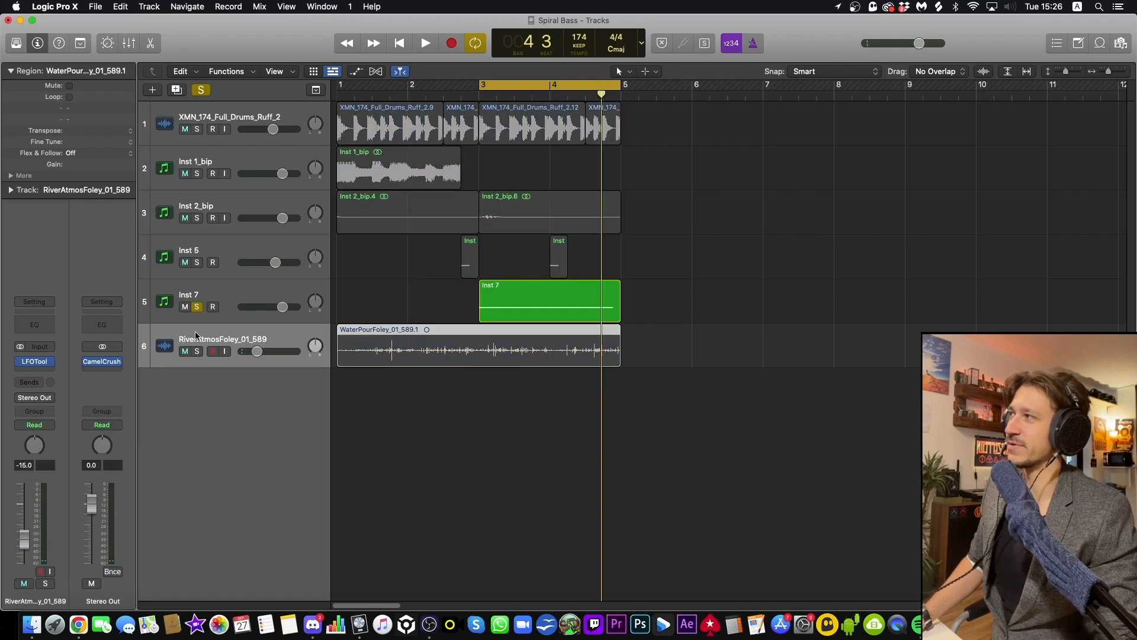
key(space)
click(198, 351)
key(space)
key(space)
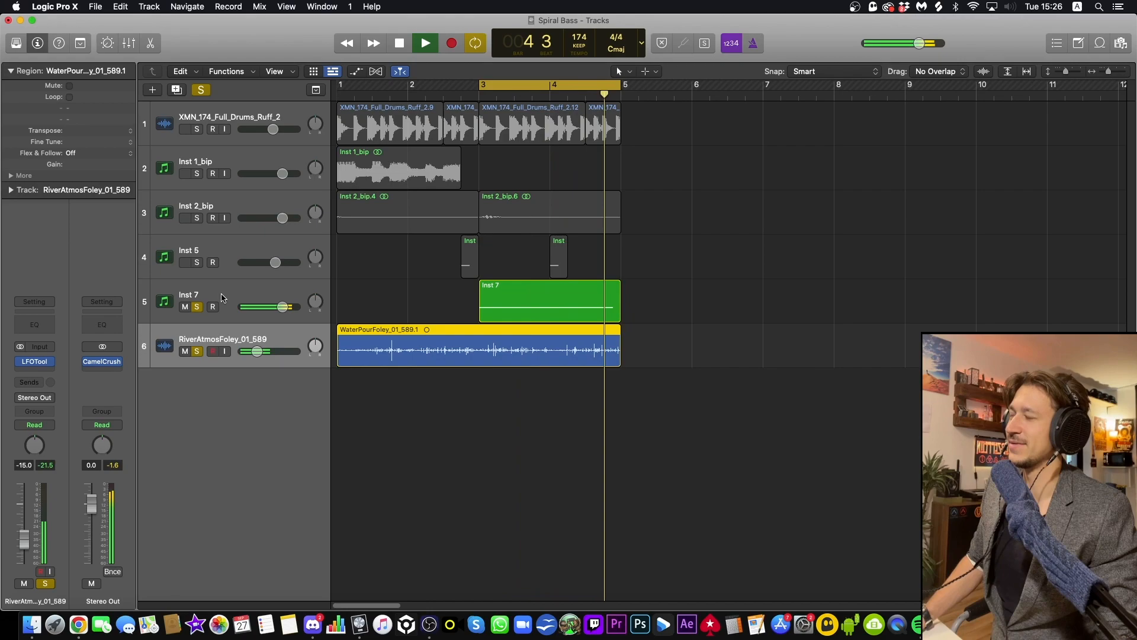
key(space)
- Enable Fresh Air on Inst 7, remove the foley track's solo, and check the plug-in's Mid Air and High Air settings
click(219, 316)
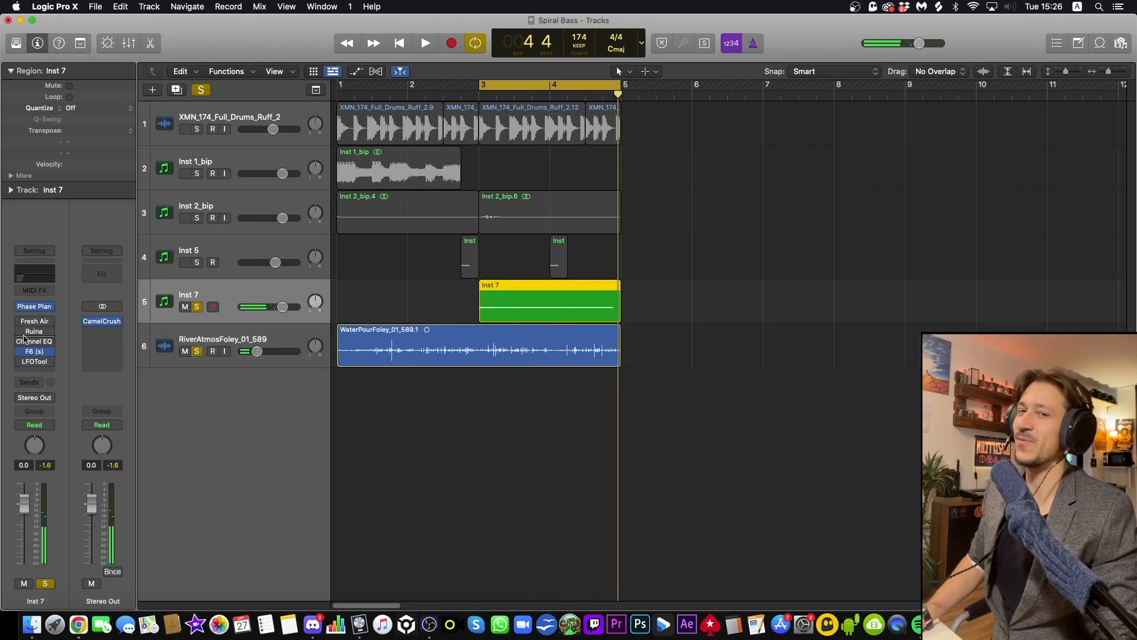
mouse_move(24, 324)
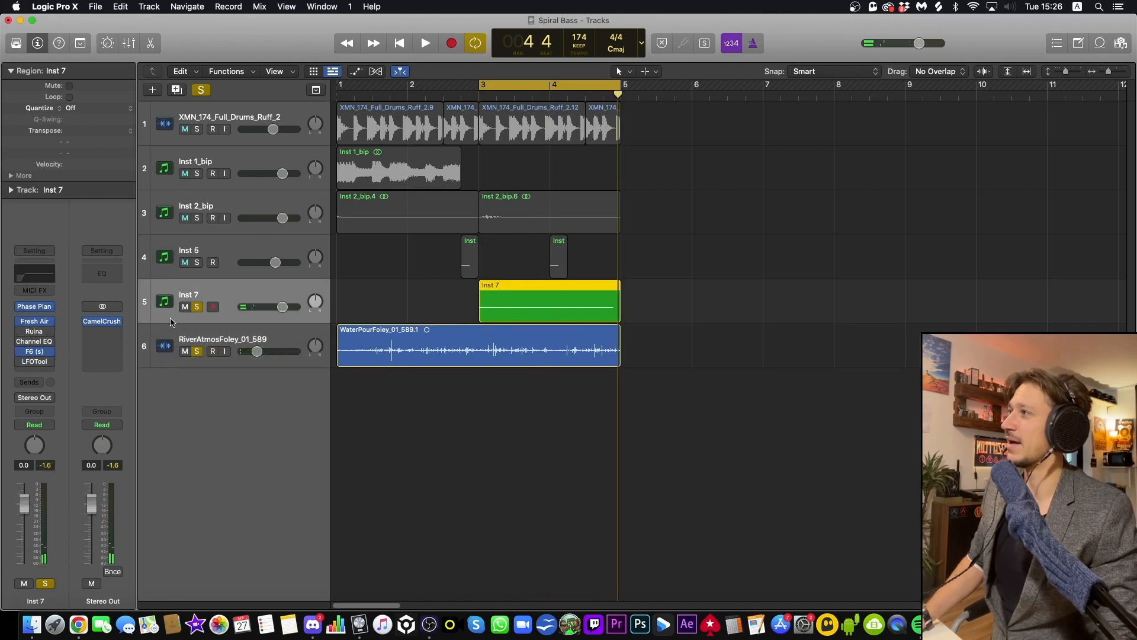
click(196, 352)
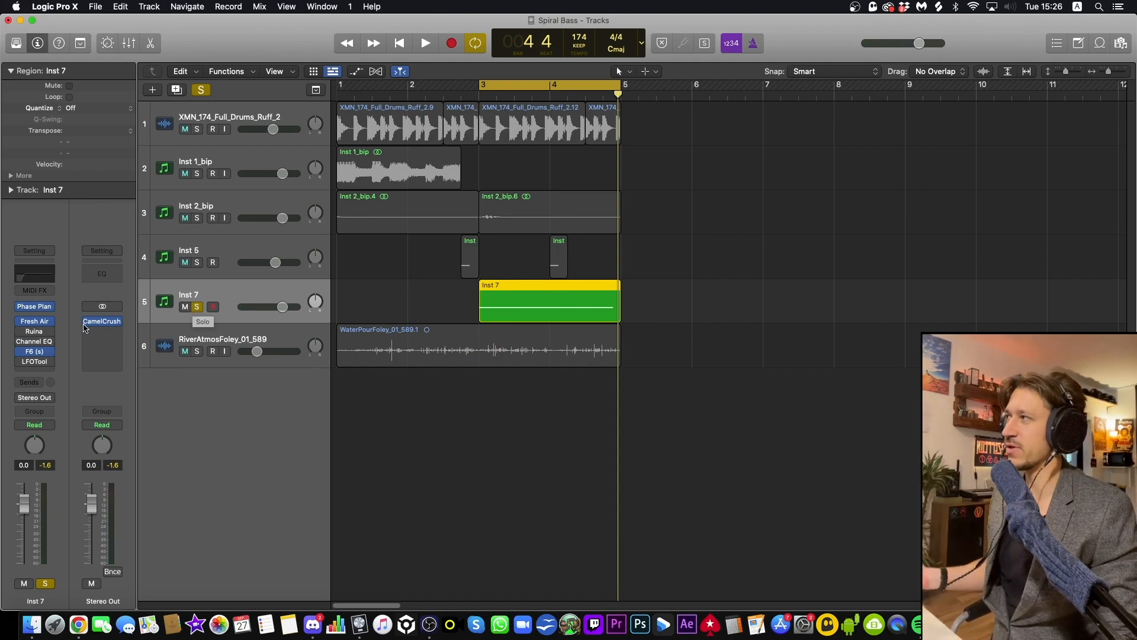
click(27, 324)
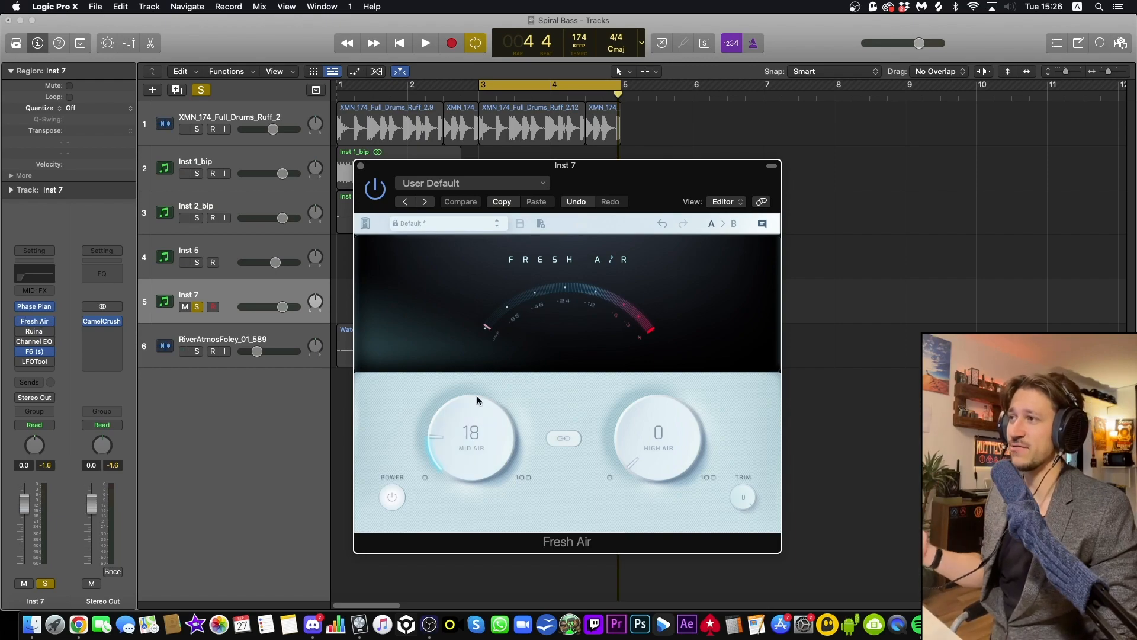
click(361, 167)
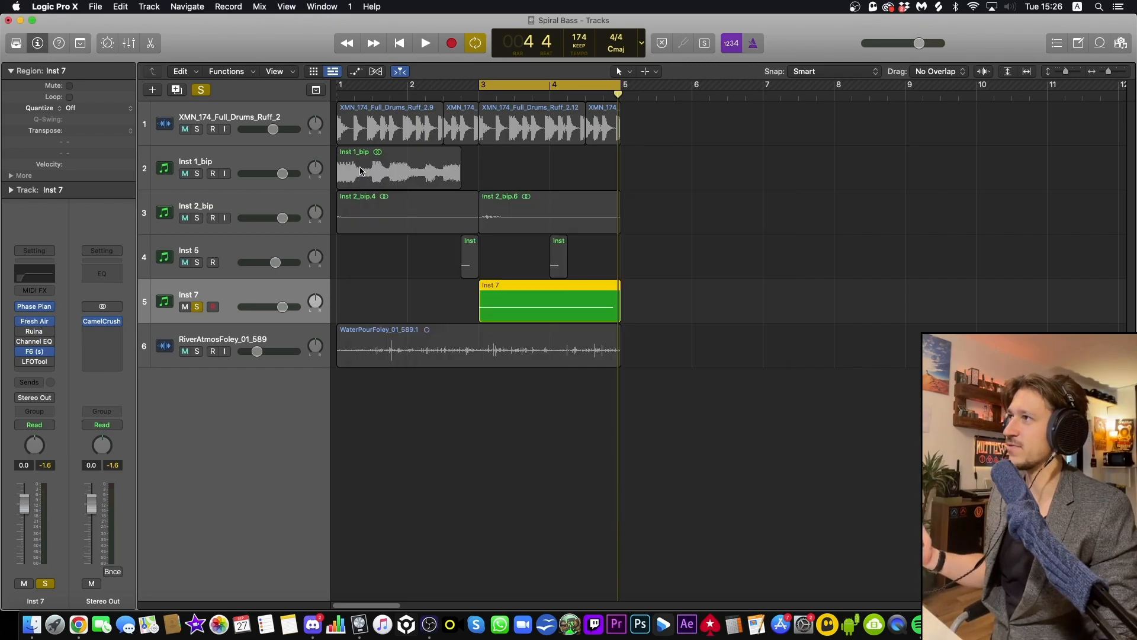
- Enable Ruina on Inst 7, show its settings, and play the soloed bass through the distortion
click(24, 332)
click(31, 332)
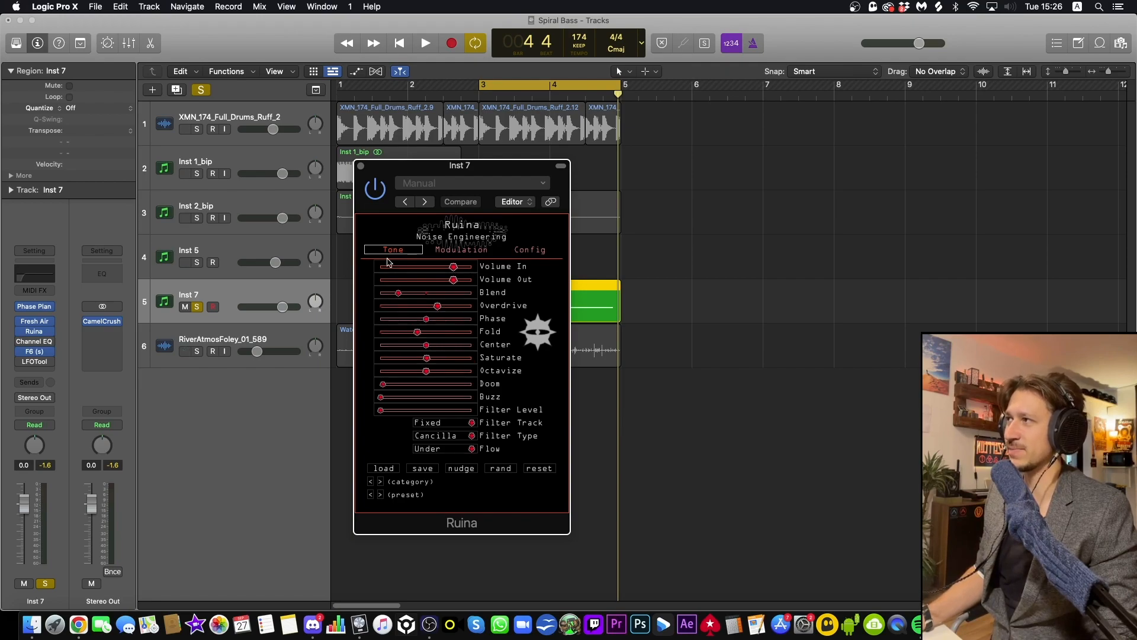
key(space)
key(space)
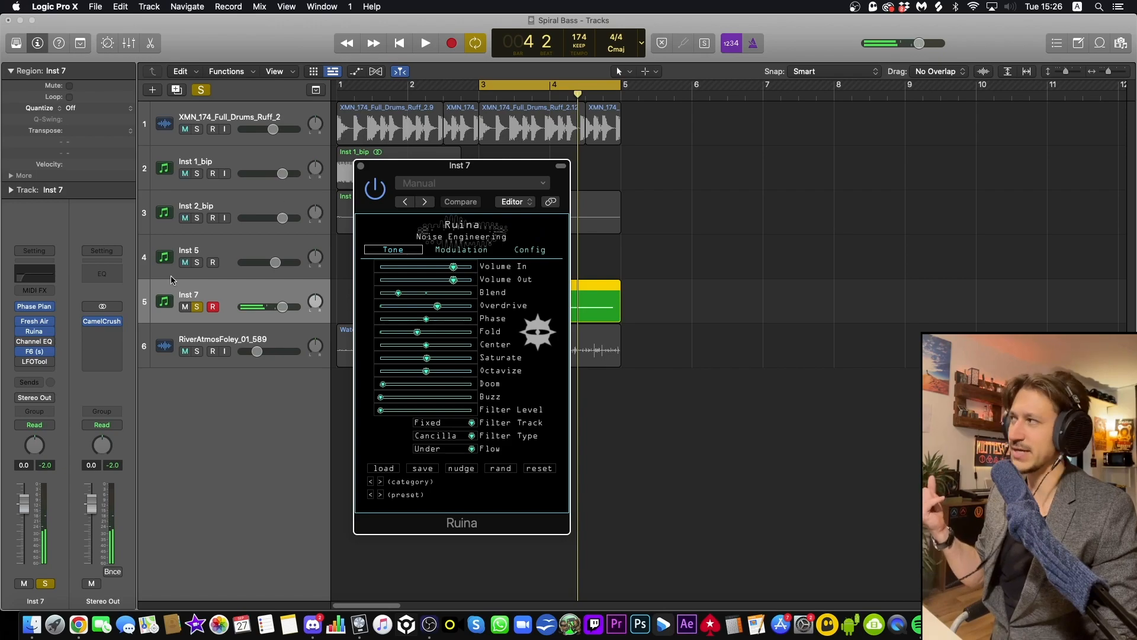
- Enable Channel EQ on Inst 7 and audition its side-only processing with the low-cut and low-shelf bands on and off
click(18, 341)
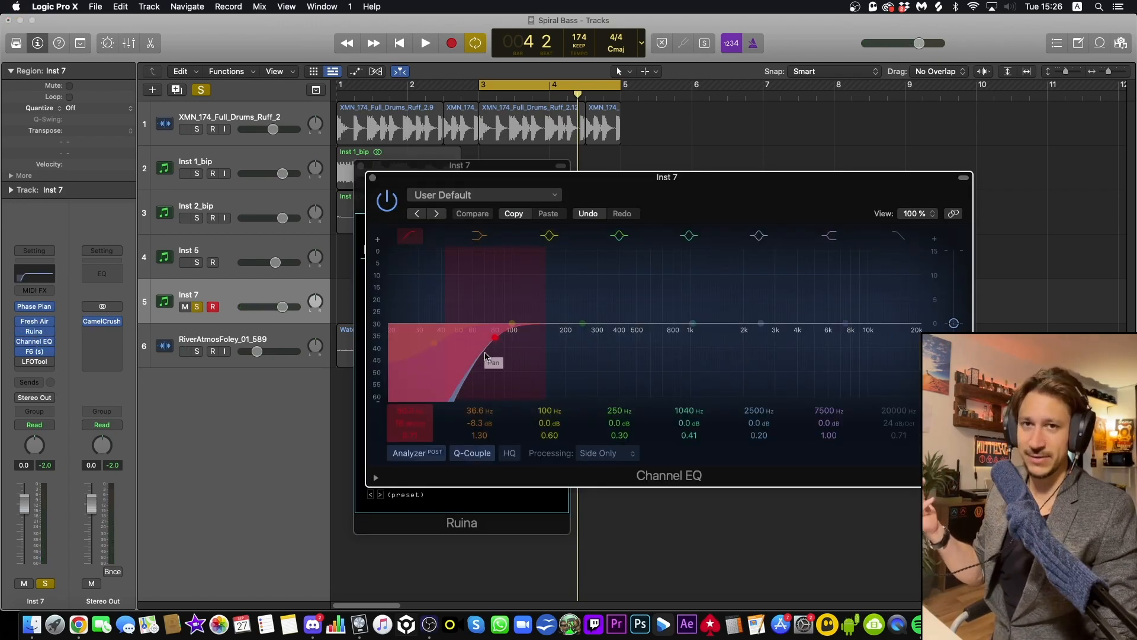
key(space)
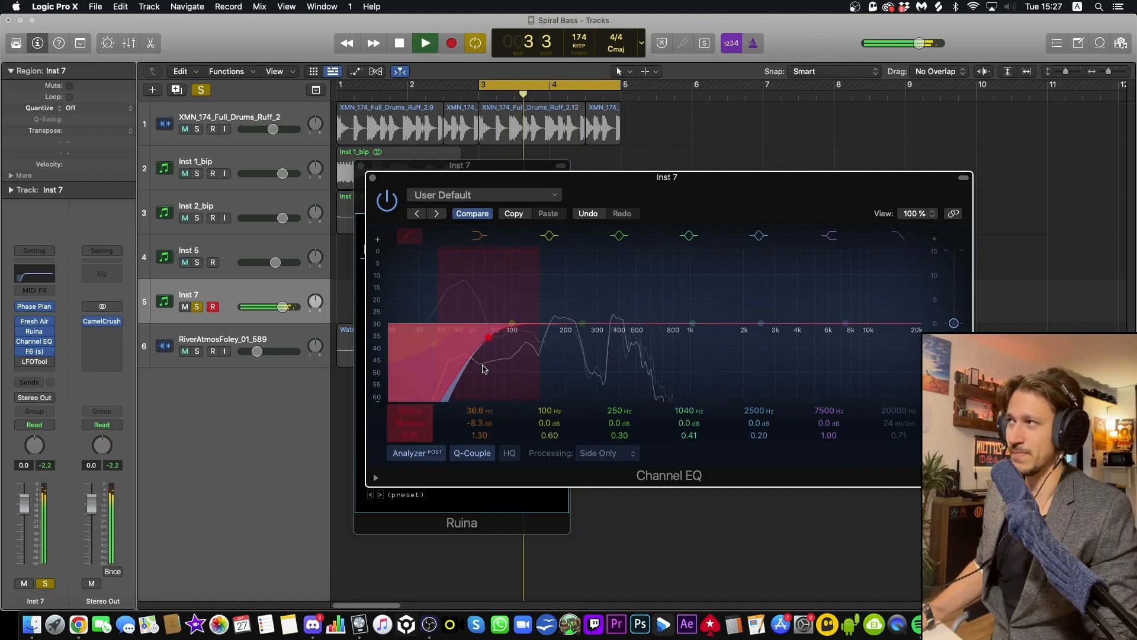
key(space)
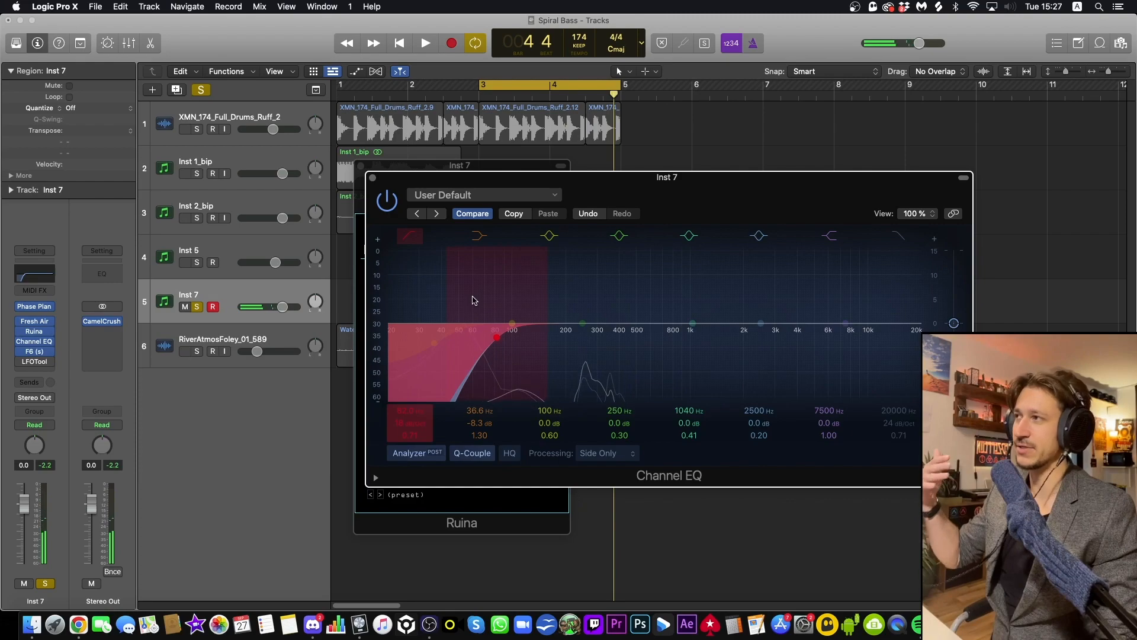
key(space)
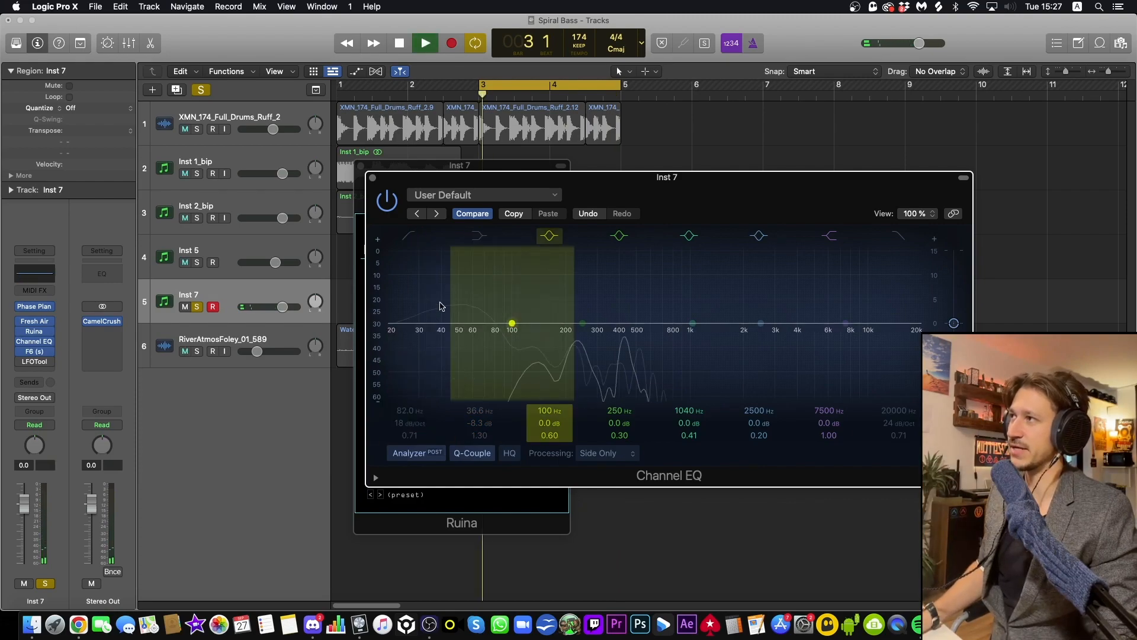
key(space)
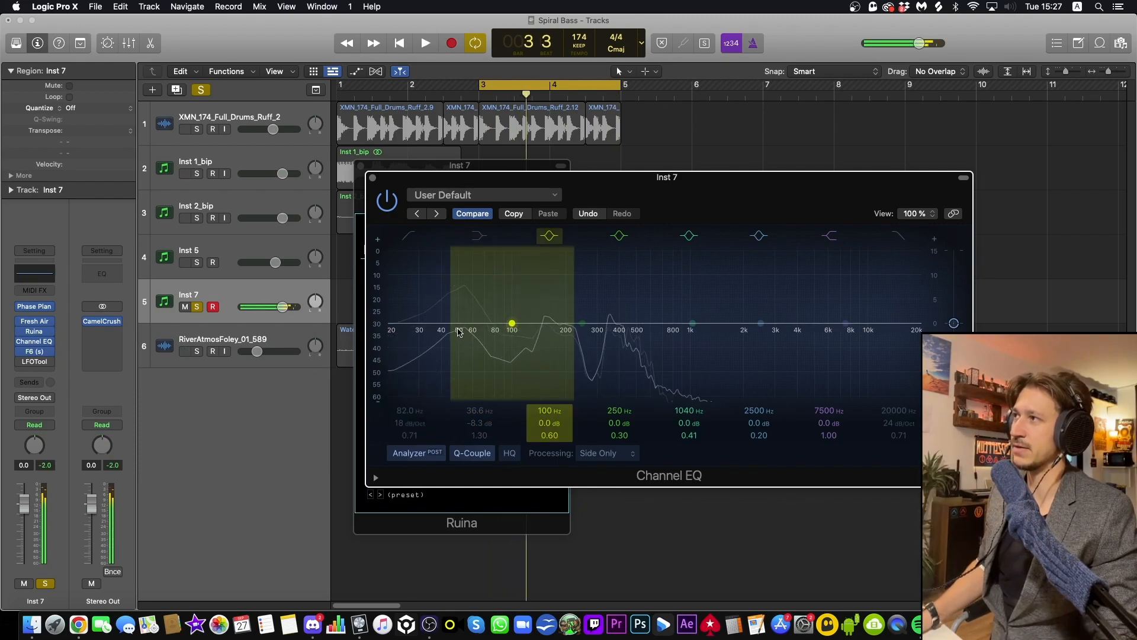
- Re-enable the low-shelf and low-cut bands in Channel EQ and play the bass again
click(477, 238)
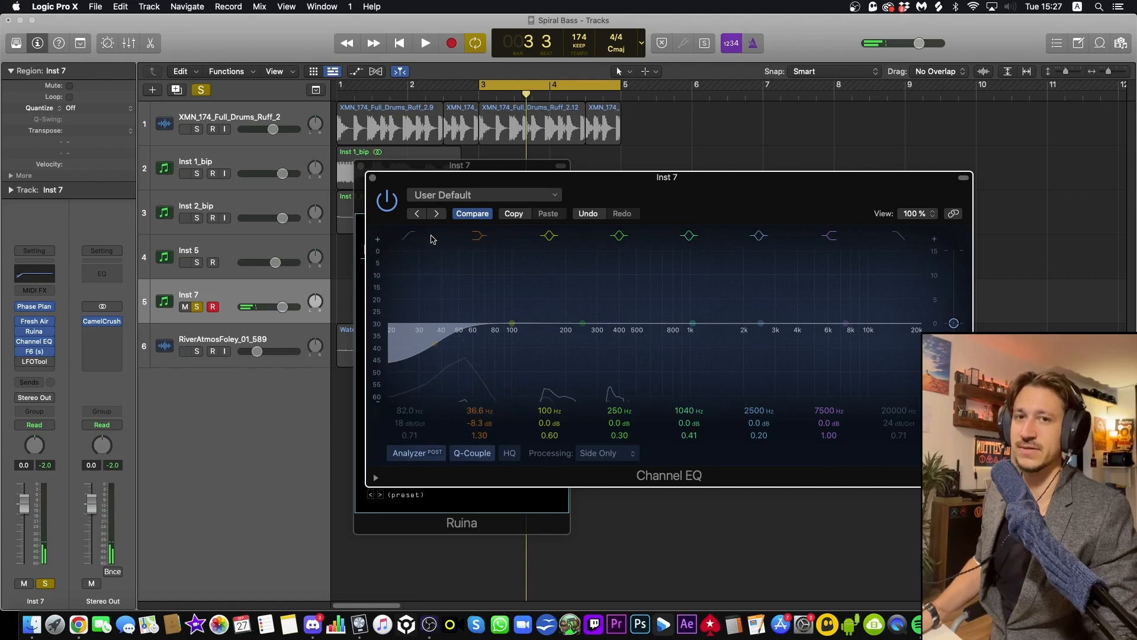
click(410, 235)
key(space)
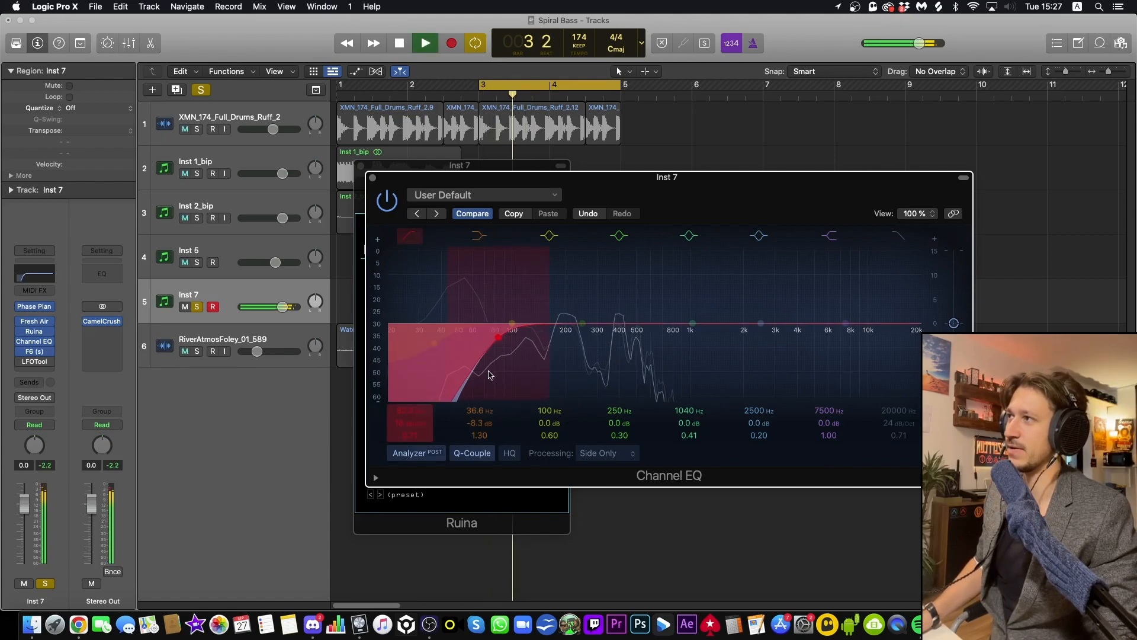
- Adjust the Channel EQ low shelf to about 42.6 Hz and -12.3 dB while auditioning the bass, and close the EQ
click(446, 365)
key(space)
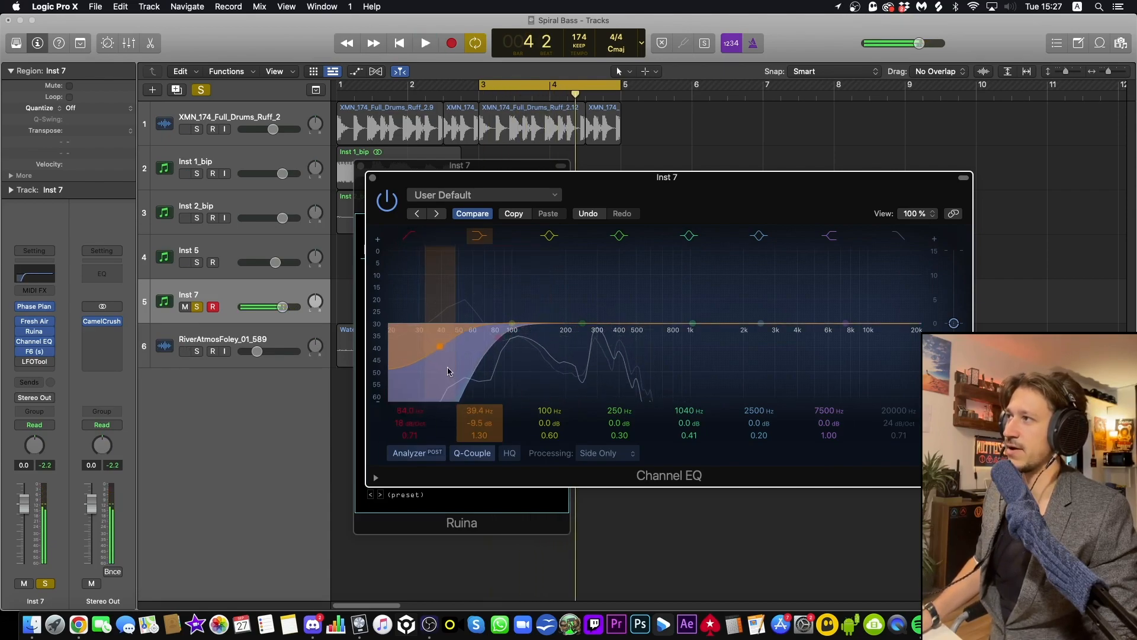
key(space)
drag(447, 371, 452, 381)
key(space)
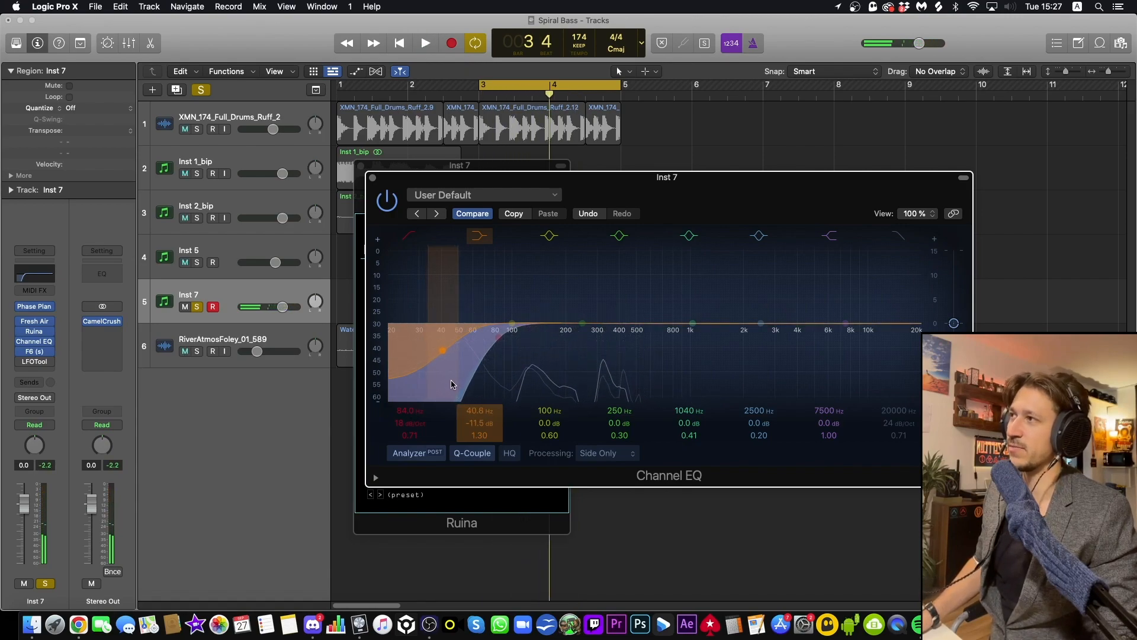
click(530, 323)
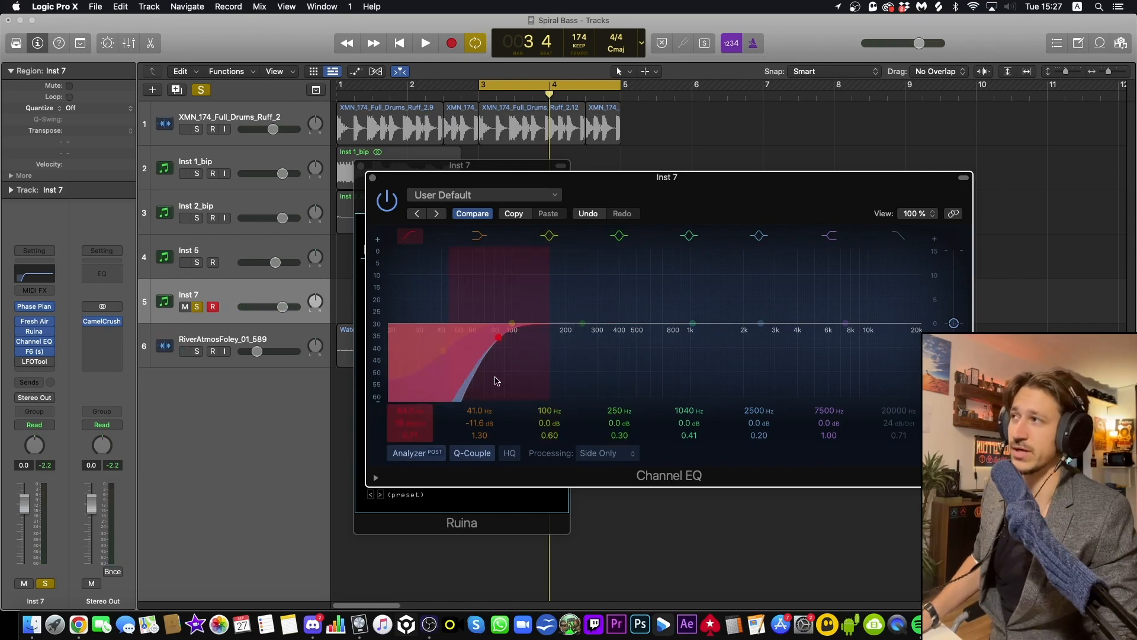
key(space)
drag(447, 377, 450, 379)
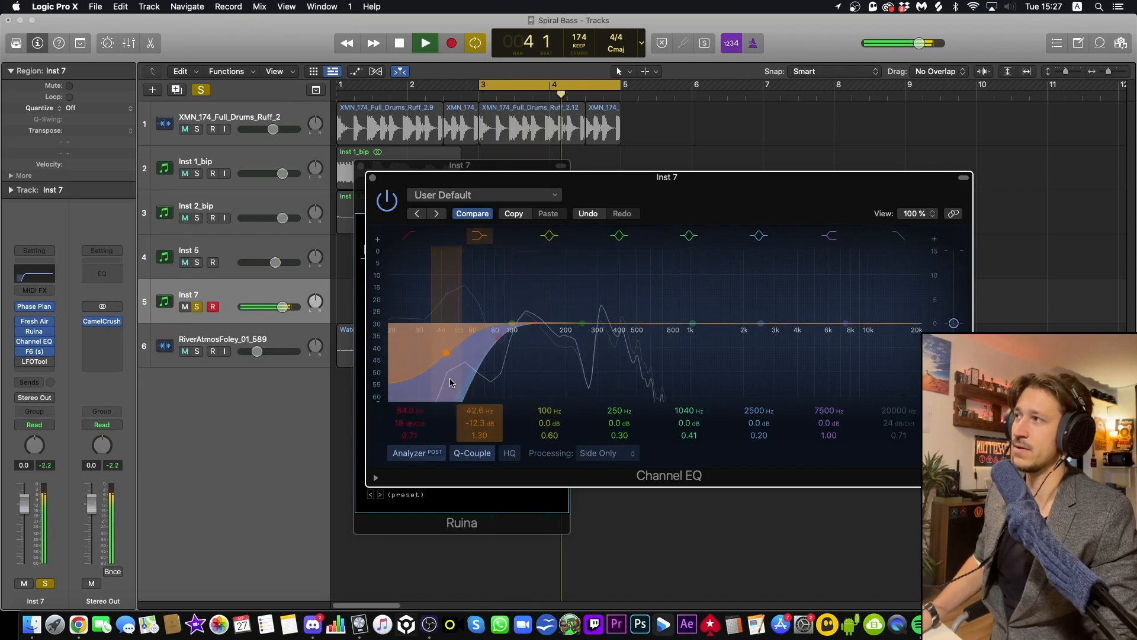
key(space)
click(373, 178)
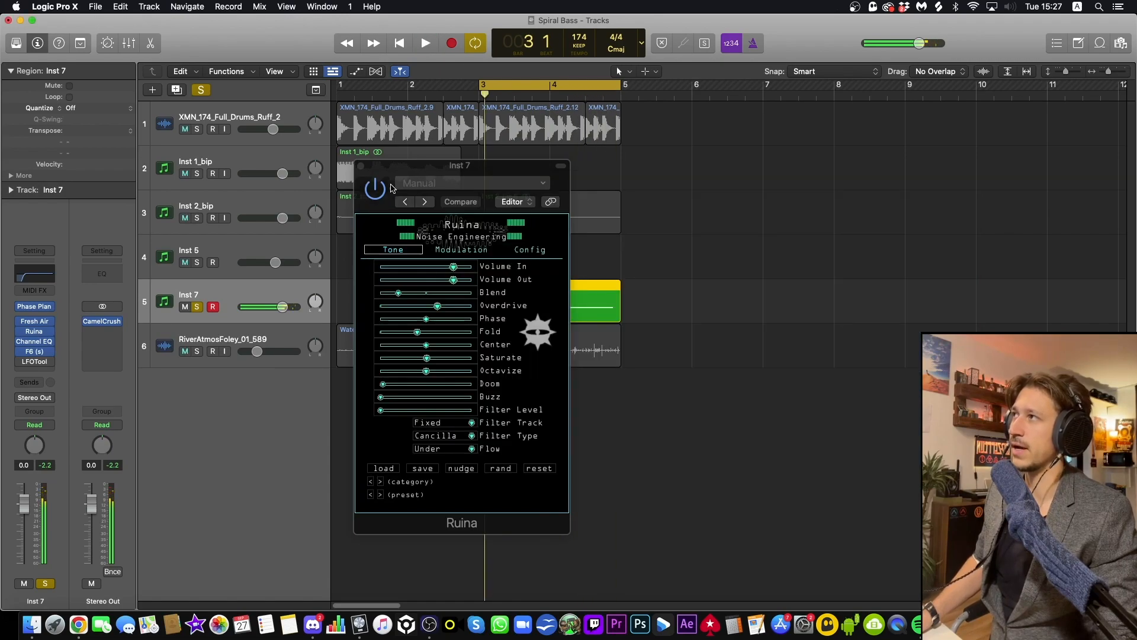
- Enable LFOTool on Inst 7, play the bass with its volume shape, and close the plug-in
click(44, 360)
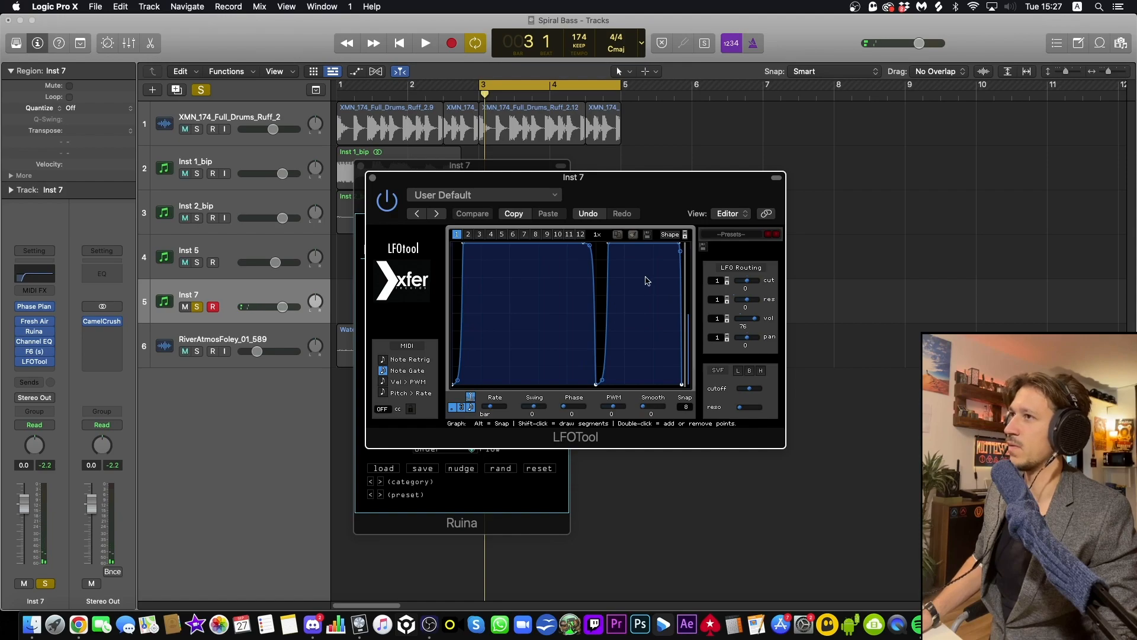
key(space)
key(space)
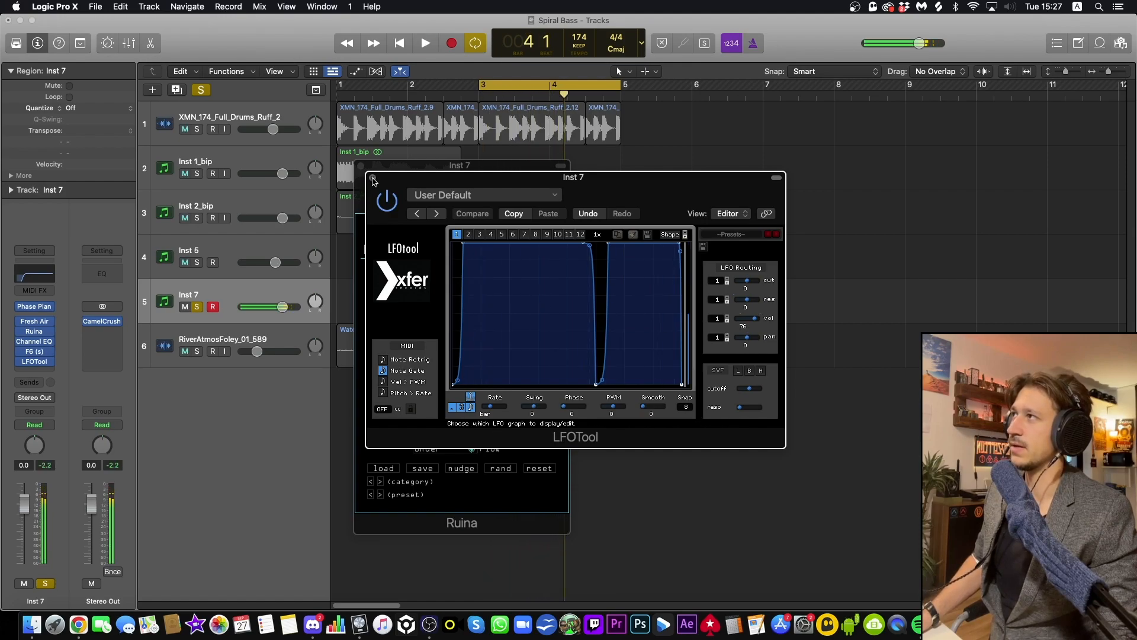
click(372, 178)
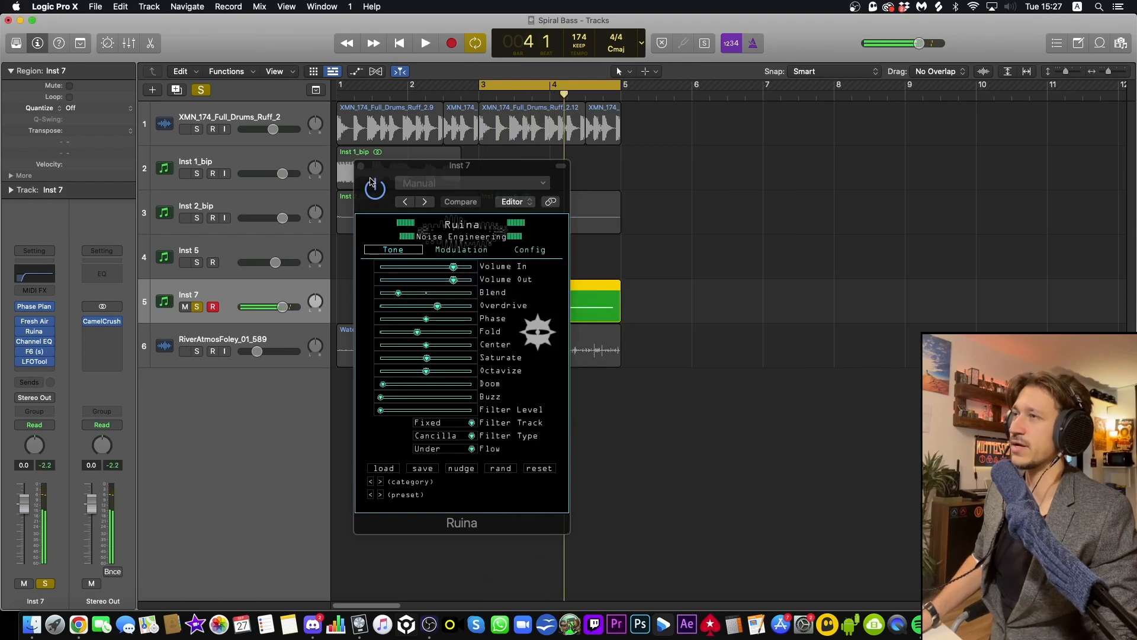
- Open F6 on Inst 7, close the Ruina window, and reposition the F6 window
click(29, 353)
drag(393, 157, 425, 148)
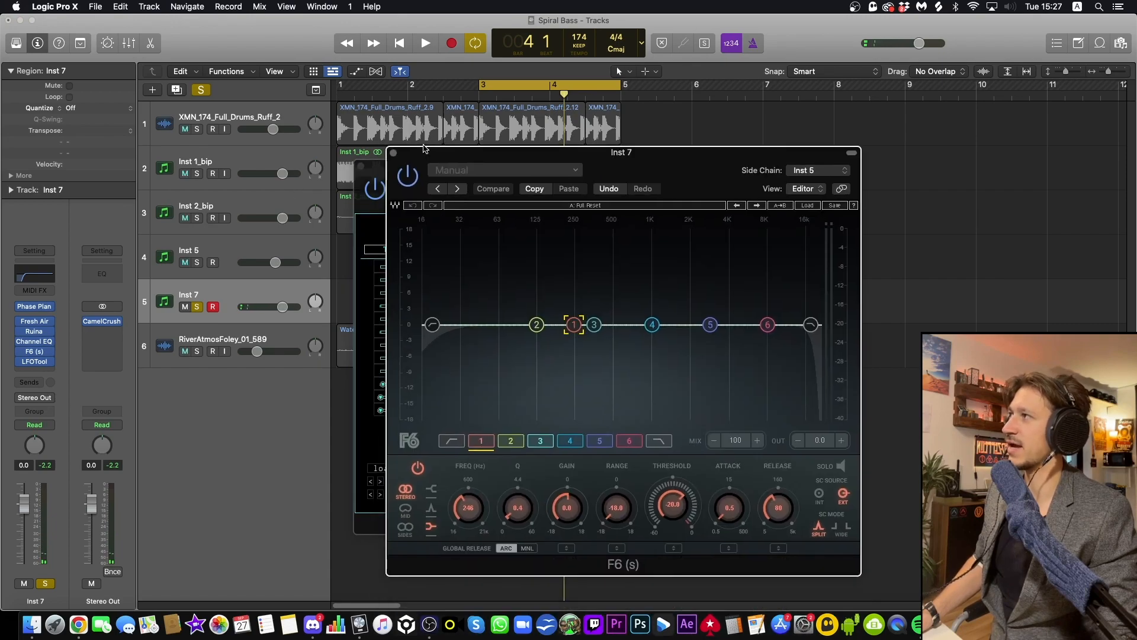
click(363, 167)
drag(607, 169, 597, 143)
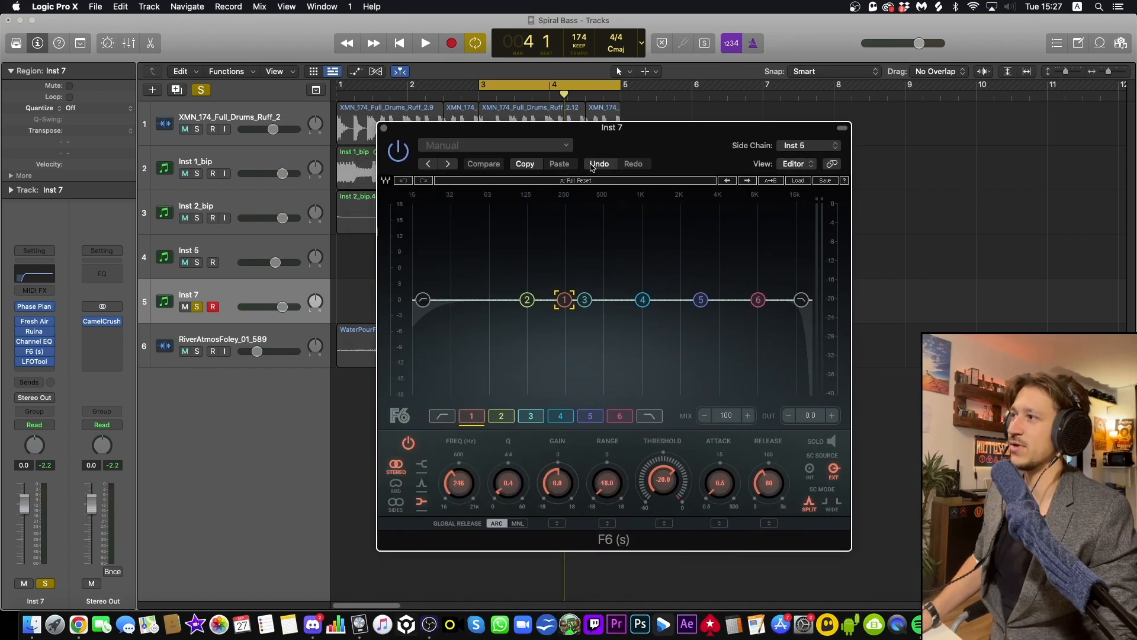
- Solo Inst 5 with Inst 7, play both to hear the F6 side-chain ducking, and point out band 1's attack
click(199, 262)
key(space)
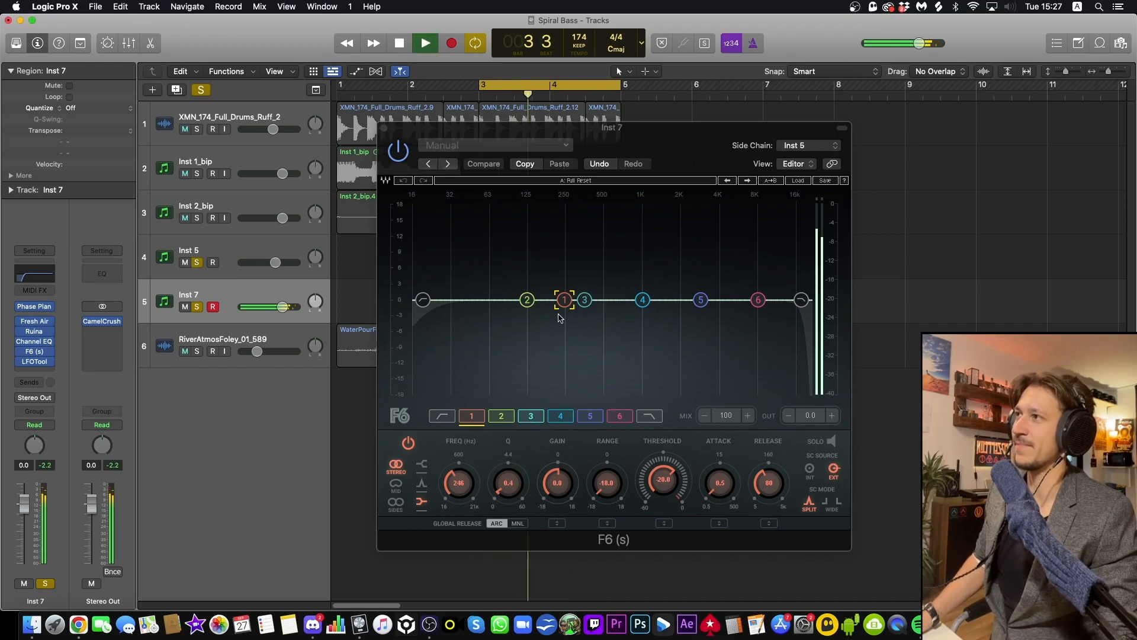
key(space)
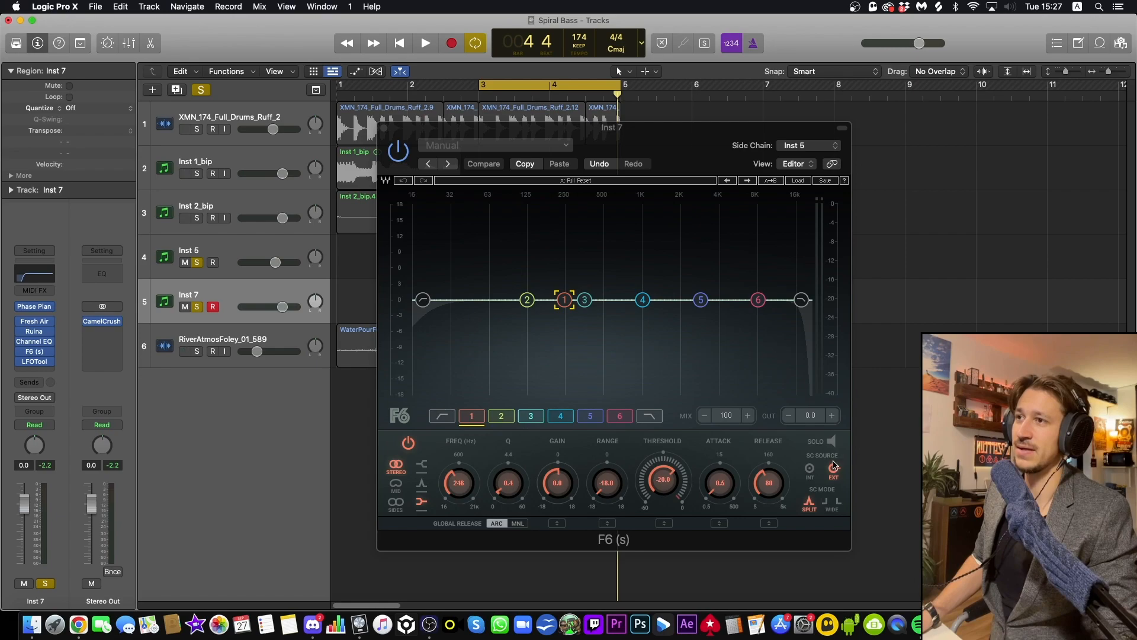
click(722, 488)
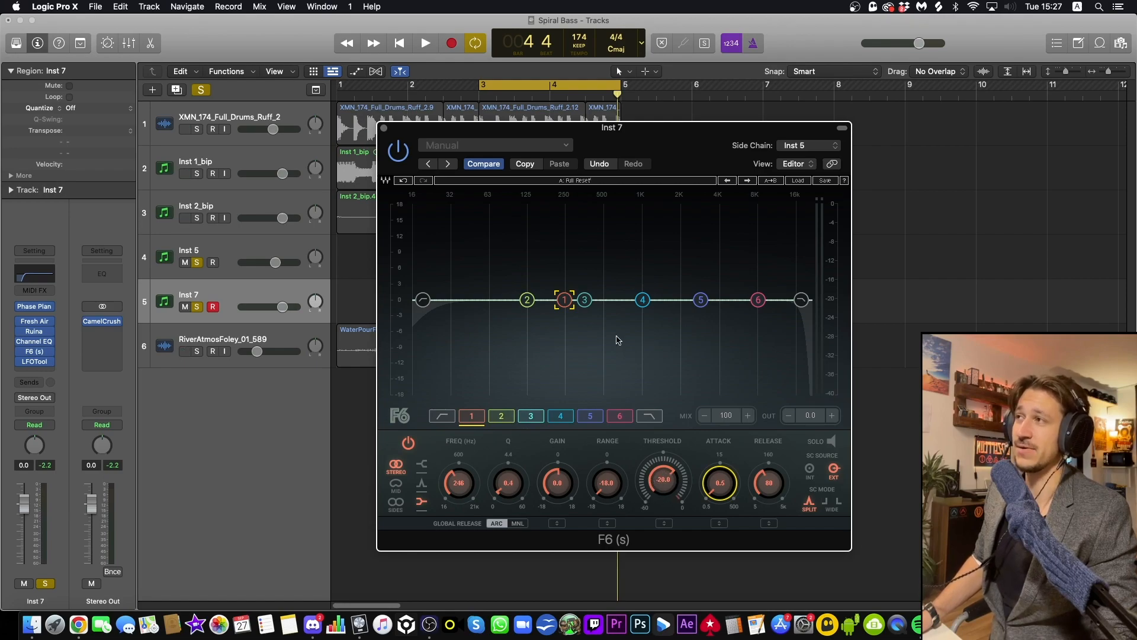
key(space)
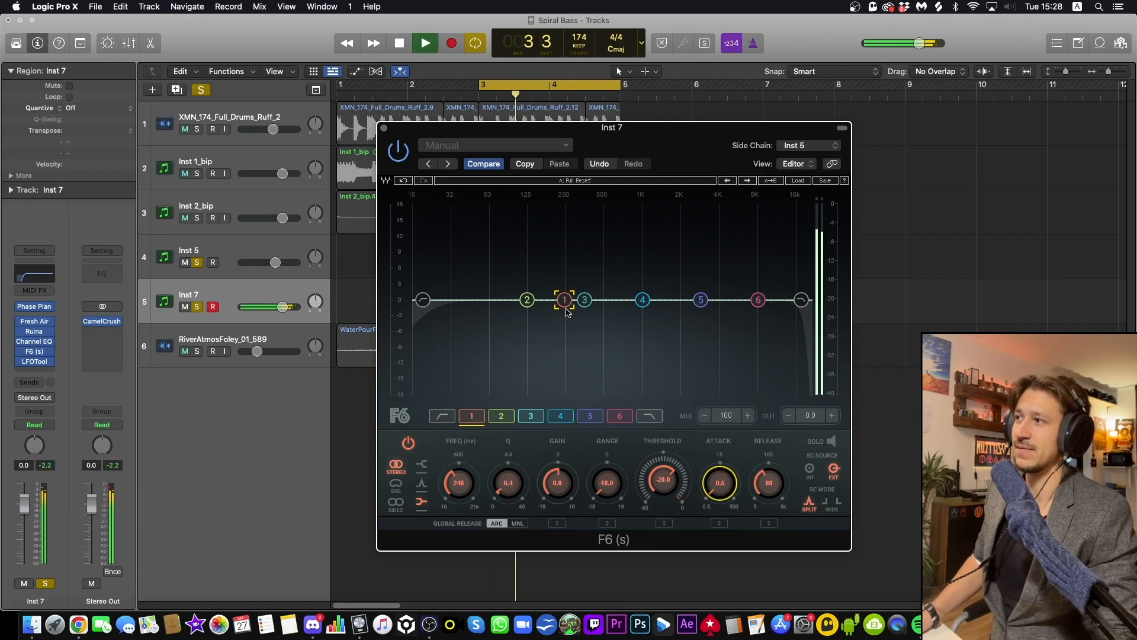
key(space)
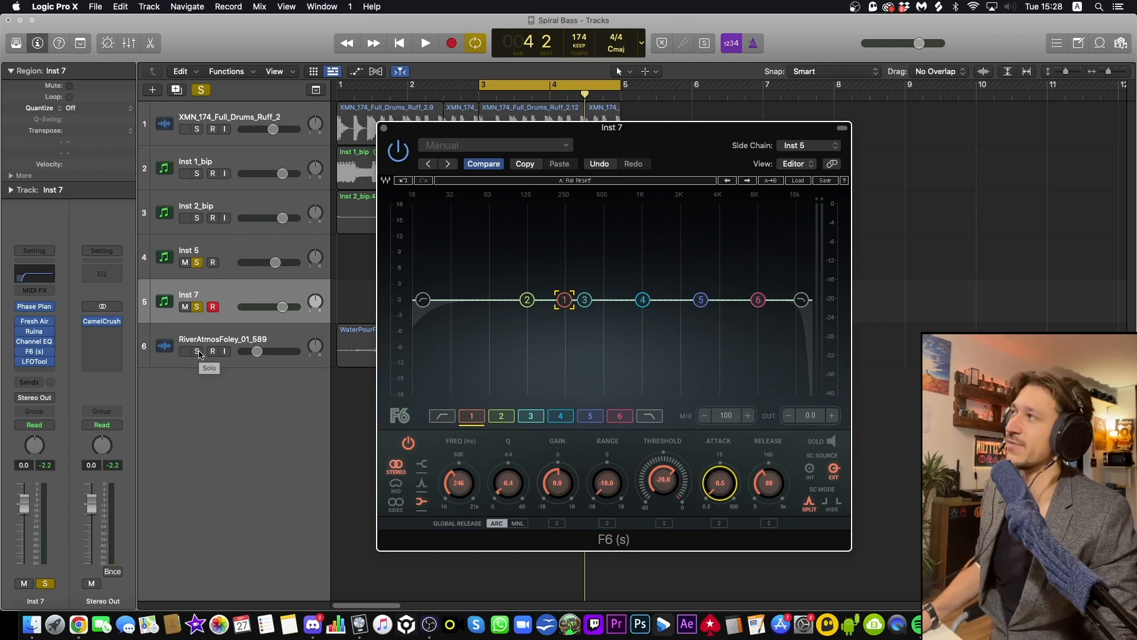
- Solo all remaining tracks, extend the cycle range to bars 1 through 4, close F6, and play the full arrangement
drag(199, 354, 196, 125)
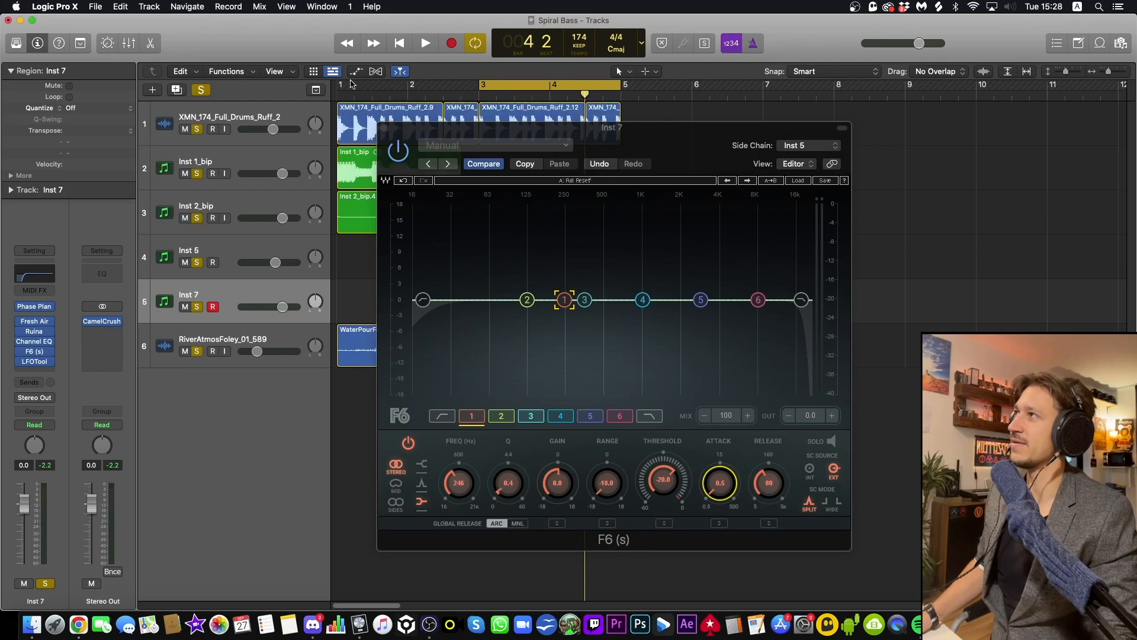
drag(351, 84, 614, 85)
click(383, 129)
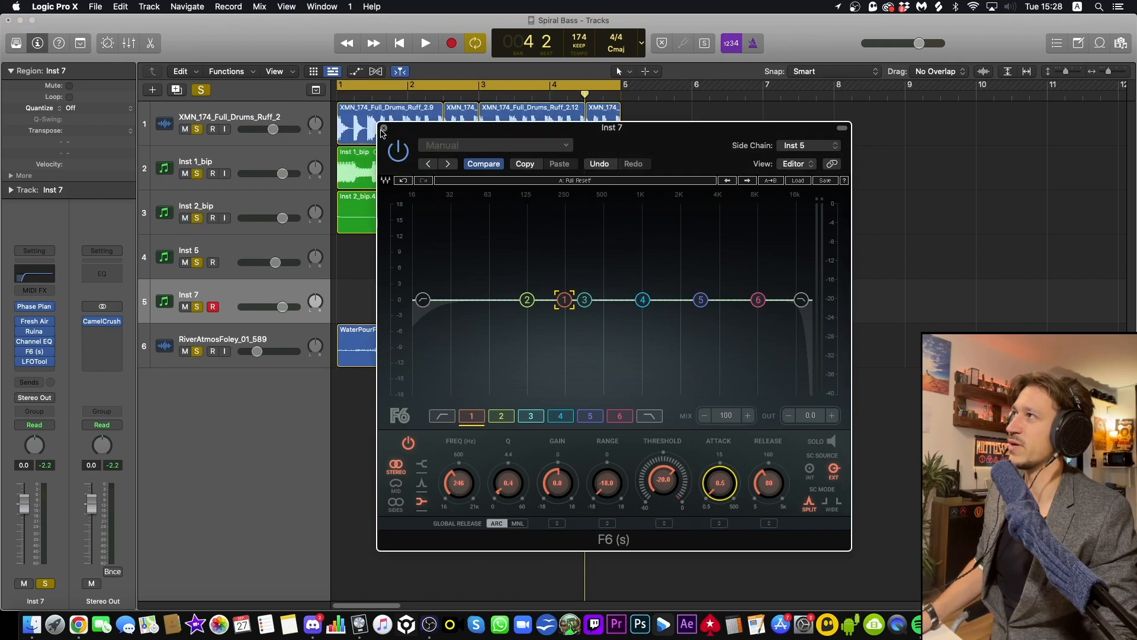
click(384, 129)
key(space)
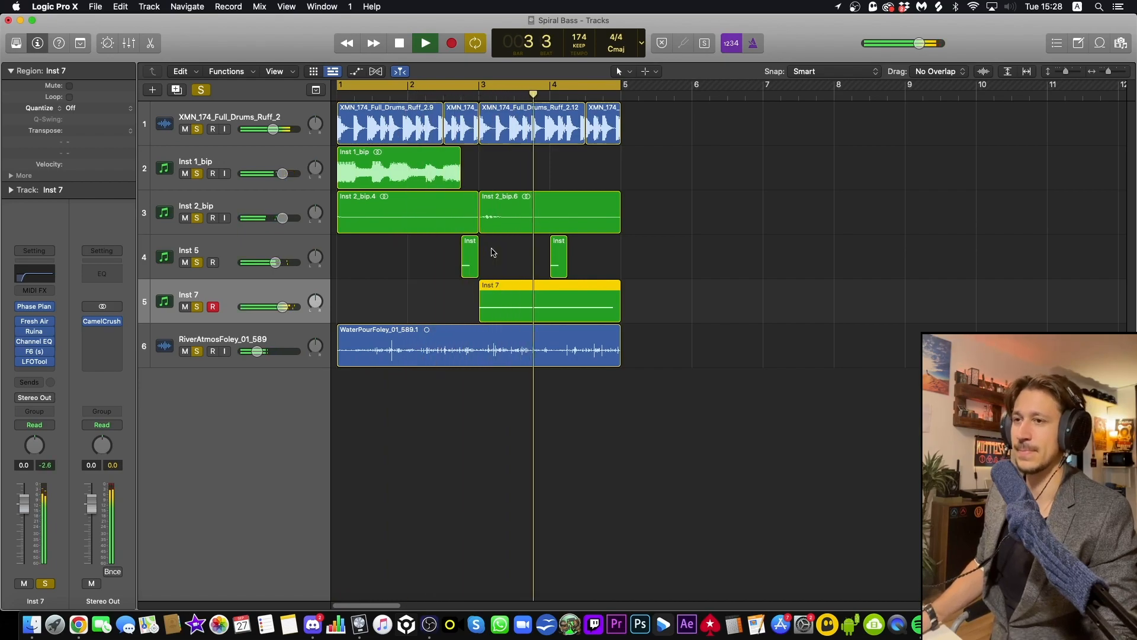
key(space)
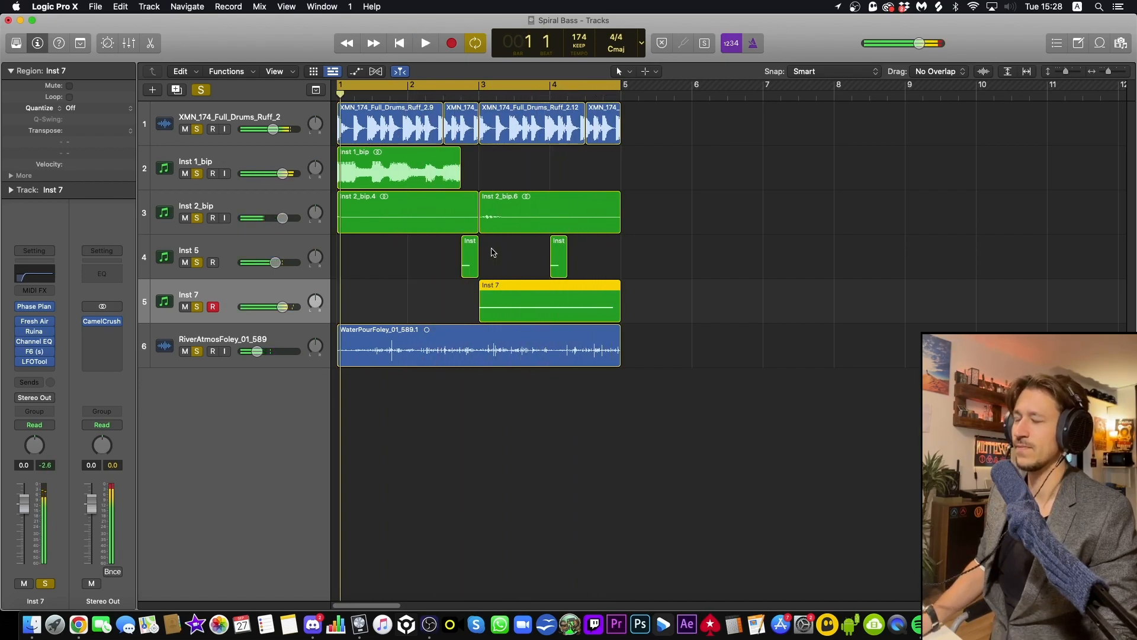
- Compare the Inst 7 sound by toggling LFOTool, and leave both LFOTool and Ruina bypassed
click(507, 269)
click(502, 296)
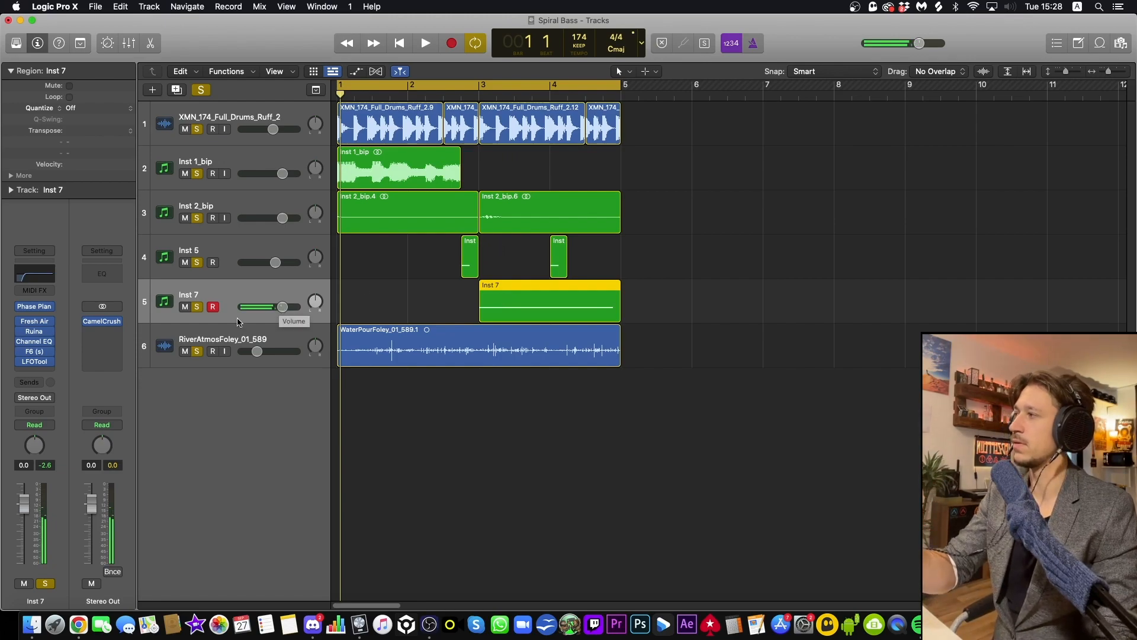
click(20, 363)
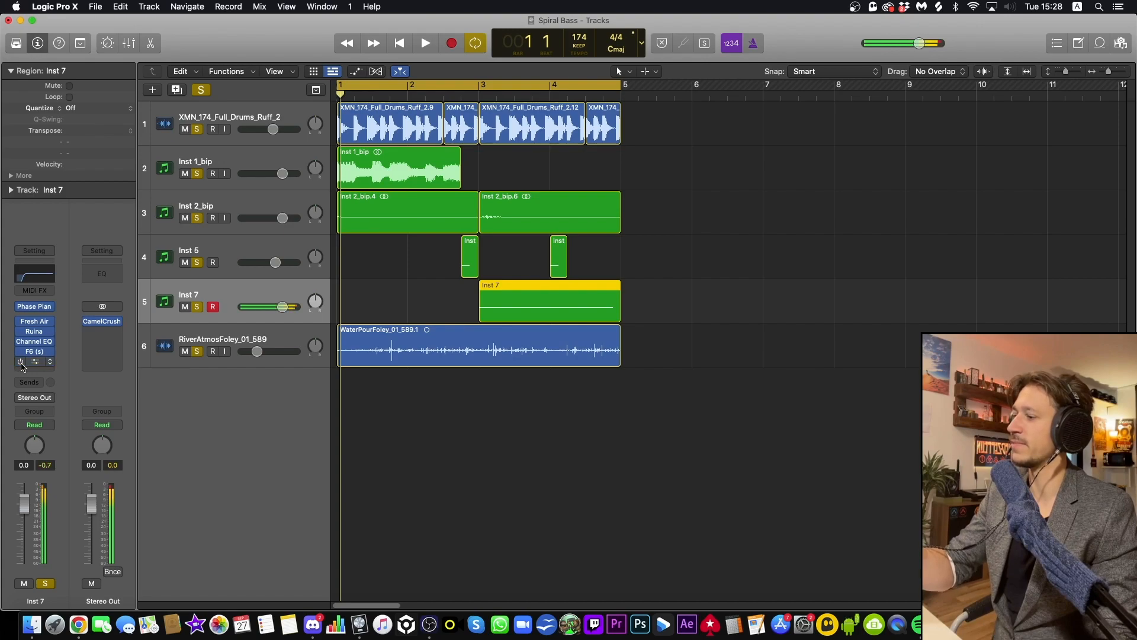
click(21, 362)
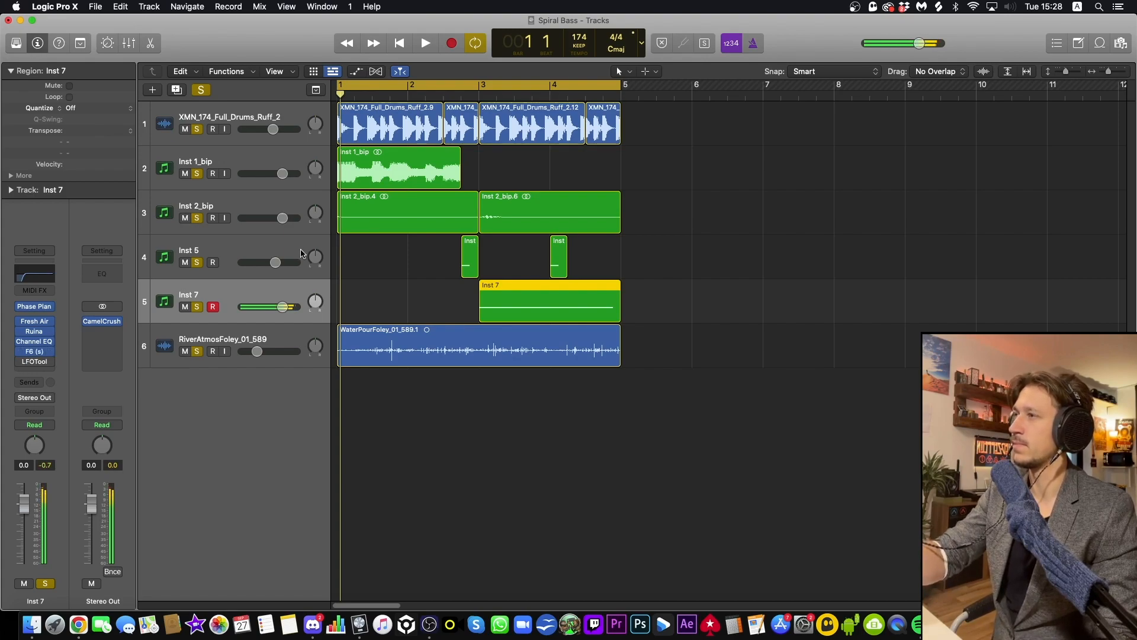
click(19, 333)
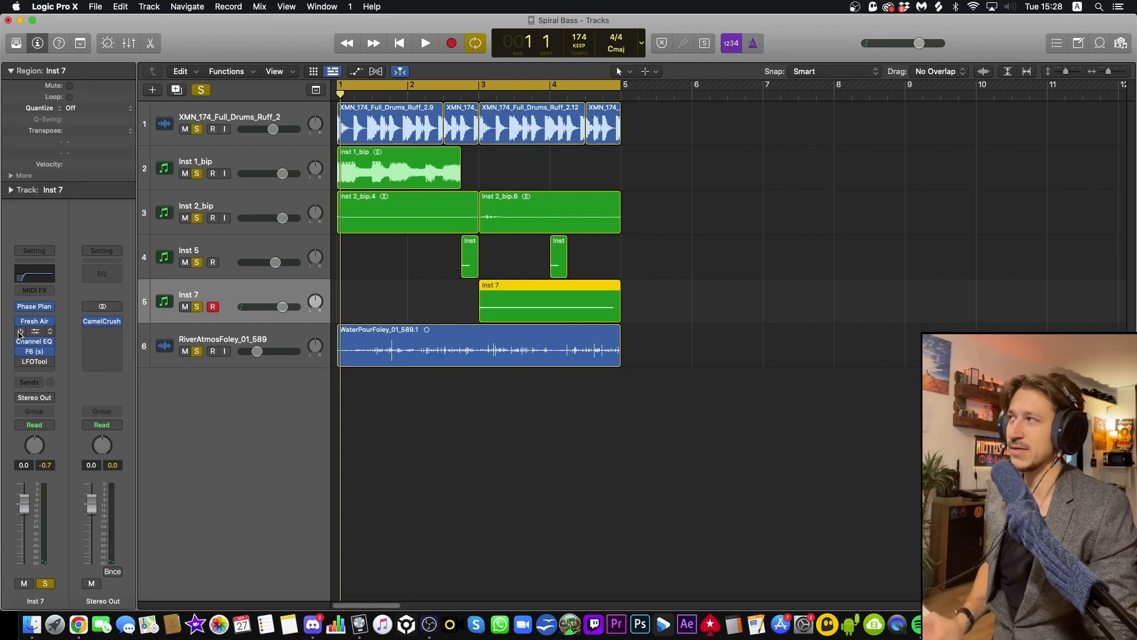
- Review the Spiral Bass patch in Phase Plant, close it, and point out the arrangement's regions
click(596, 373)
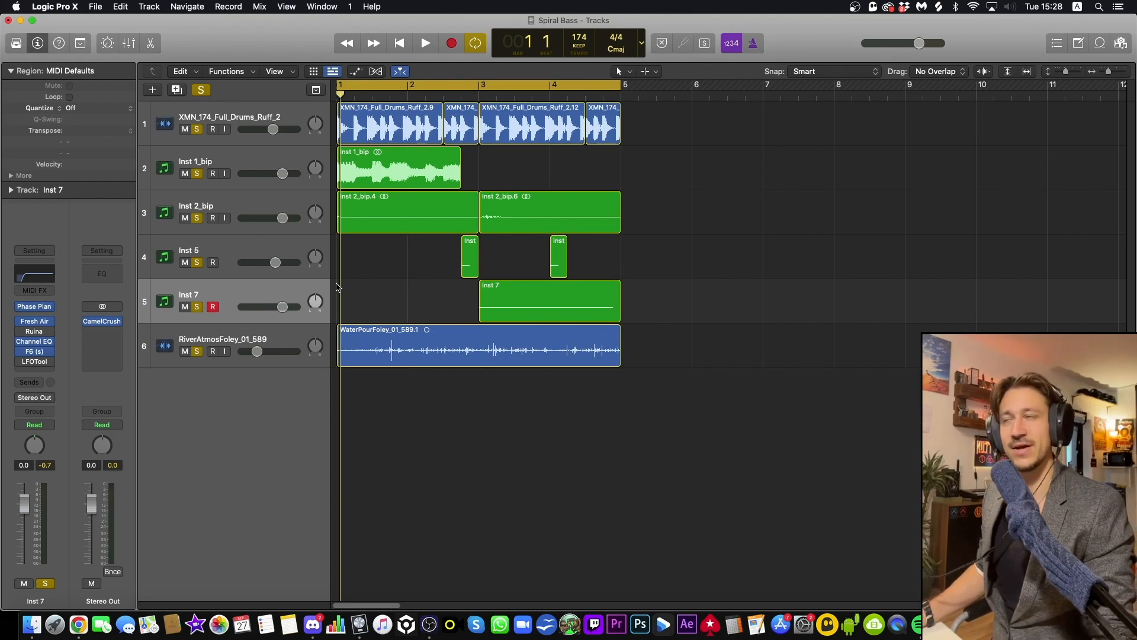
click(34, 306)
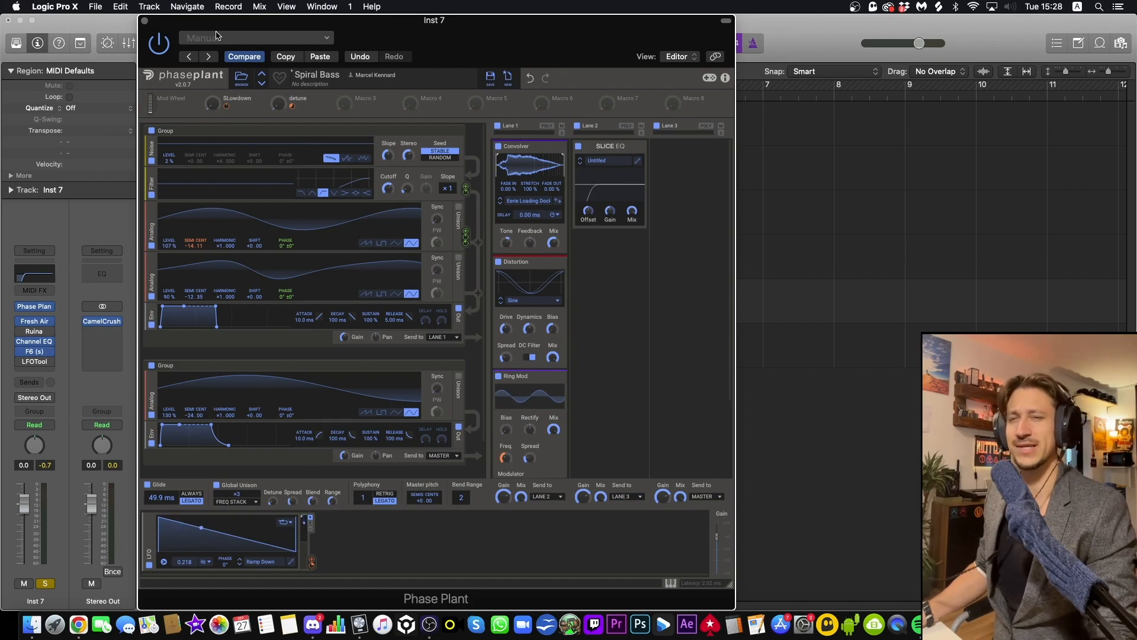
click(144, 22)
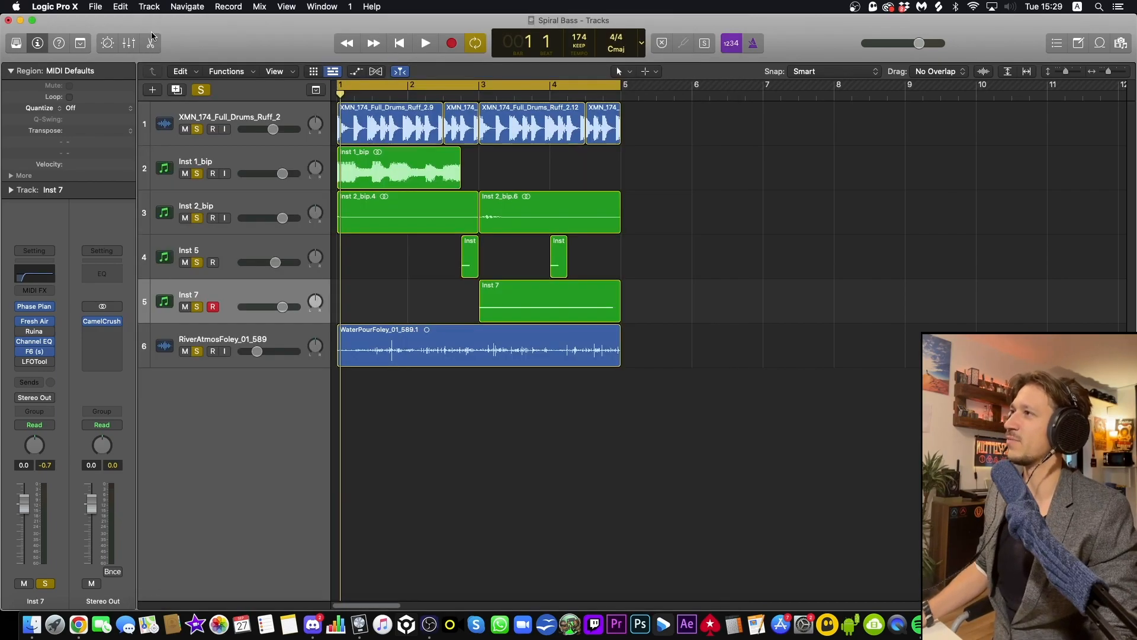
click(441, 328)
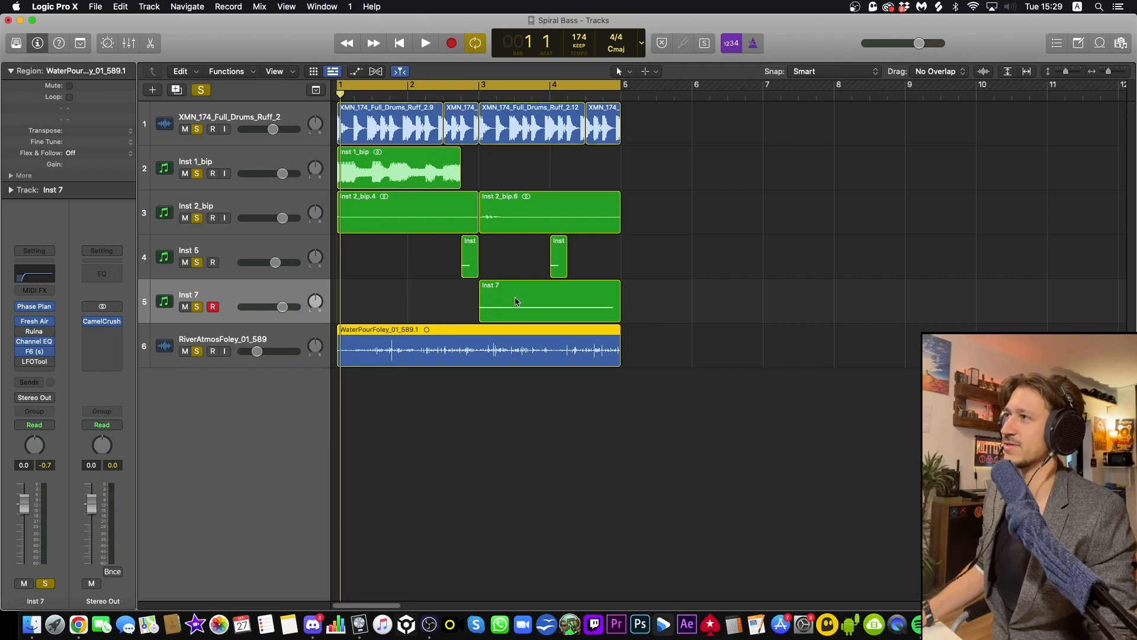
drag(728, 361, 354, 102)
click(405, 291)
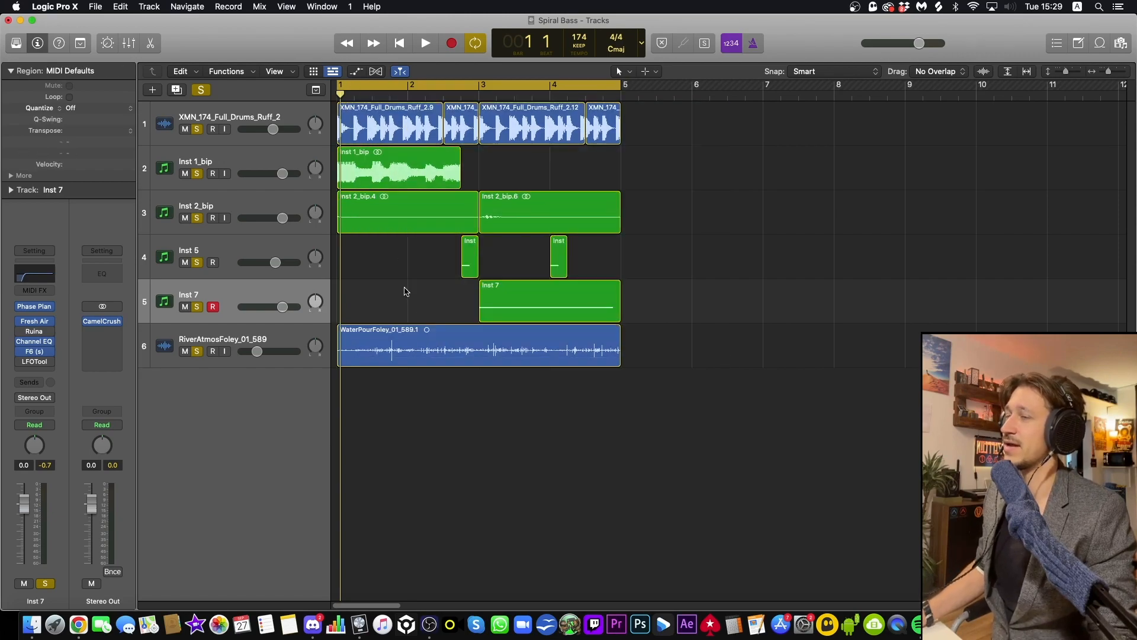